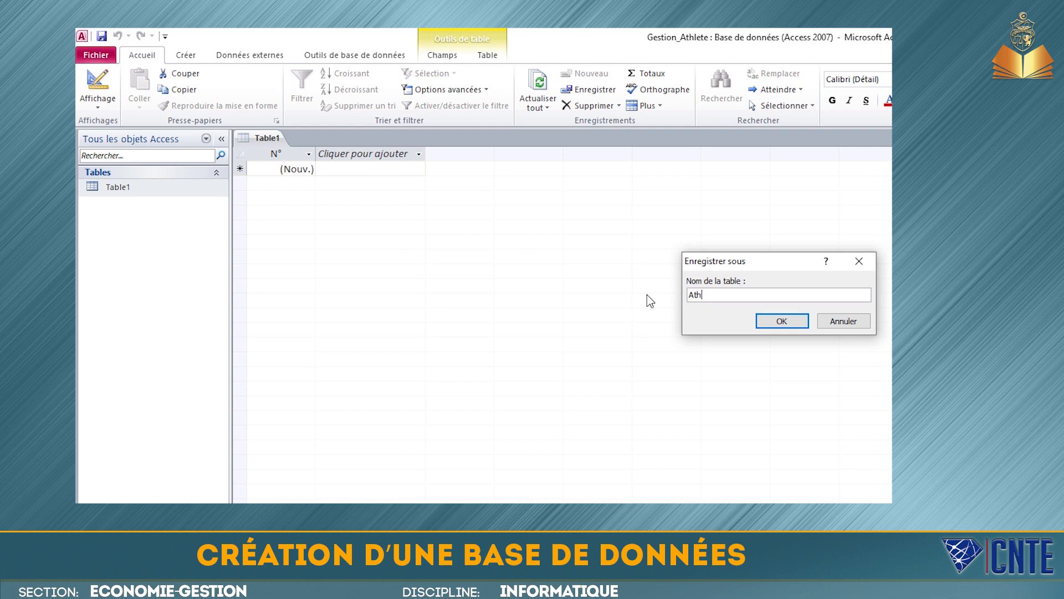
# - Save the new table under the name Athlete
pyautogui.click(783, 321)
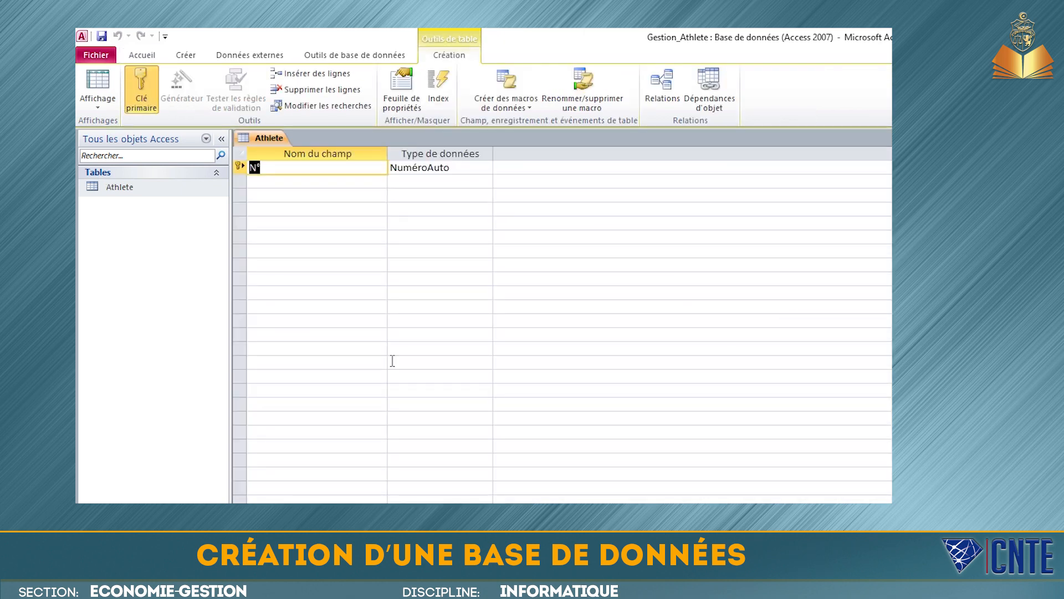
pyautogui.click(186, 56)
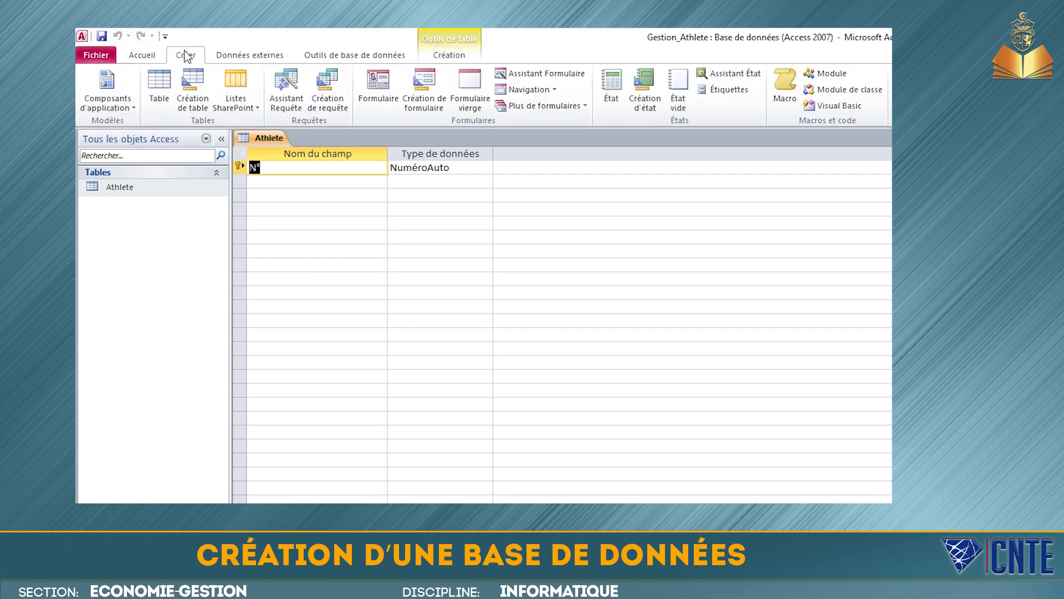
pyautogui.click(201, 104)
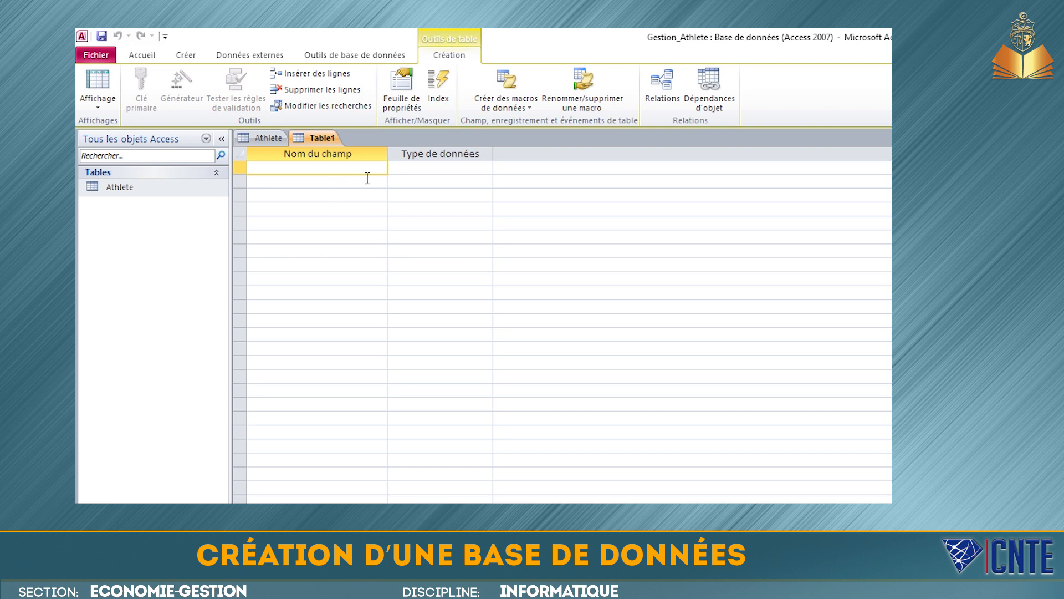
pyautogui.write('N°')
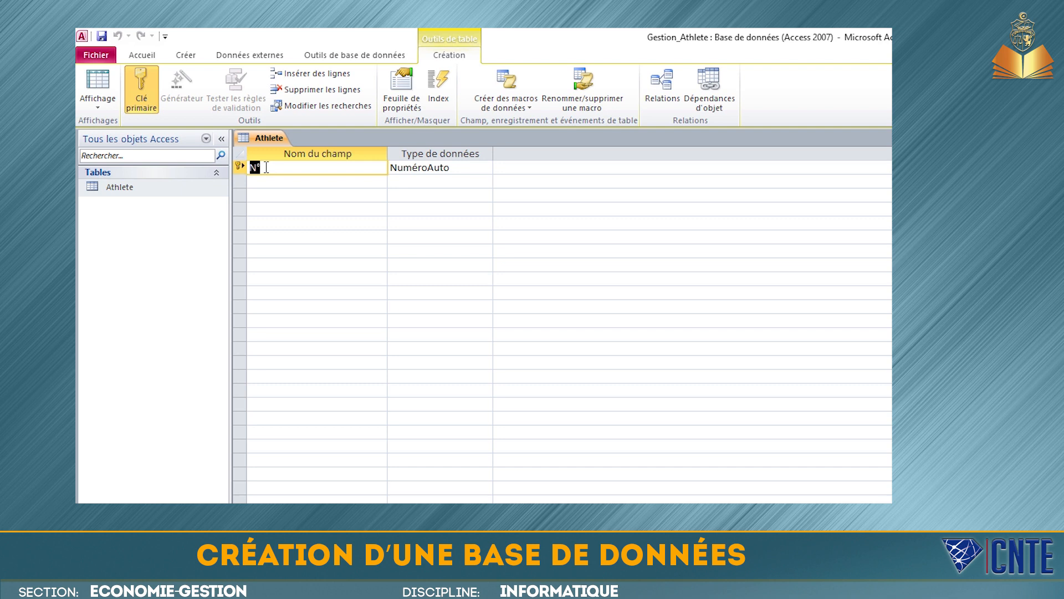
# - Rename the first field of the Athlete table to CodeA and set its data type to Texte
pyautogui.write('CodeA')
pyautogui.click(480, 168)
pyautogui.click(486, 168)
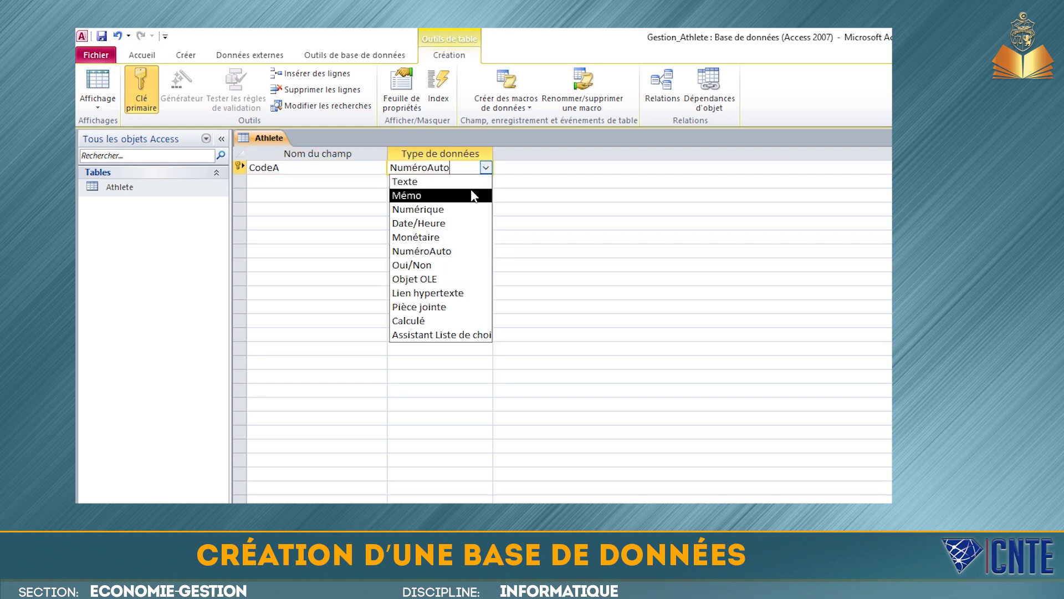
pyautogui.click(470, 180)
# - Add the fields NomPrenom and Genre below CodeA, both with the data type Texte
pyautogui.click(336, 188)
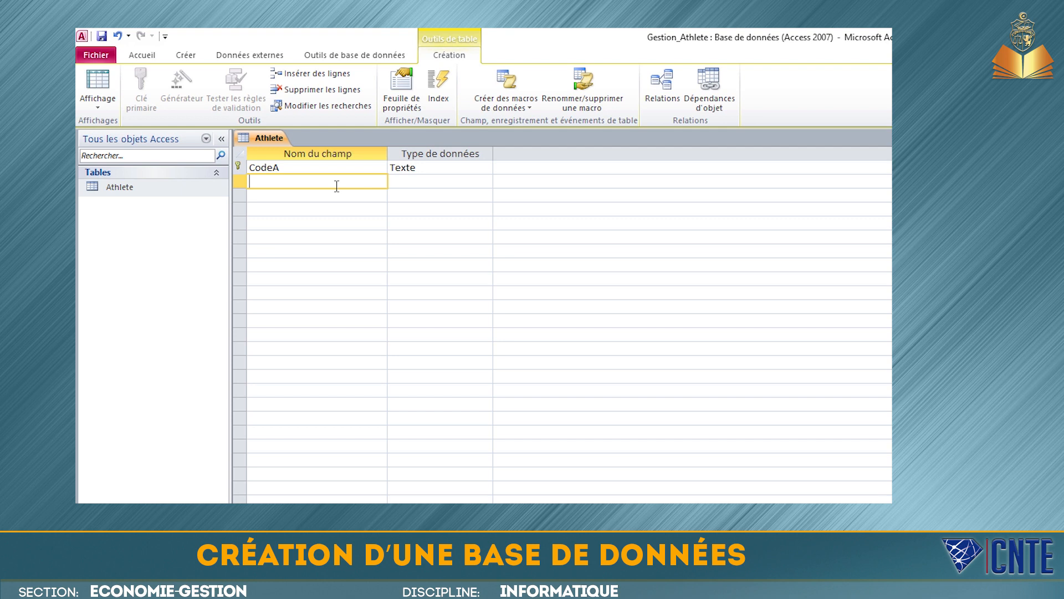
pyautogui.write('NomPrenom')
pyautogui.click(466, 182)
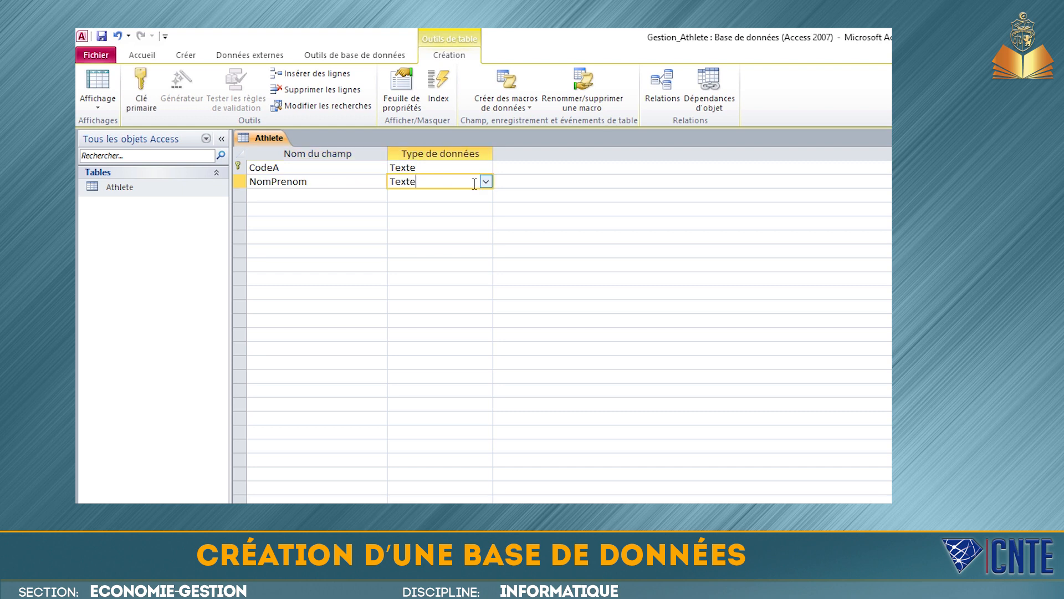
pyautogui.click(322, 197)
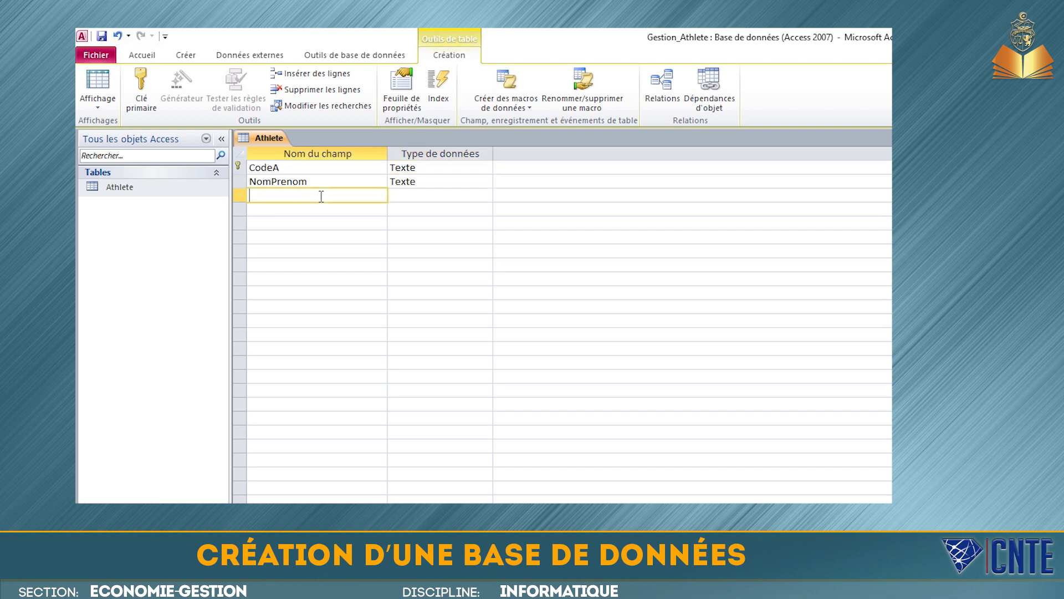
pyautogui.write('Genre')
pyautogui.click(465, 191)
# - Add a field Taille with the data type Numérique and set its field size to Entier
pyautogui.click(344, 210)
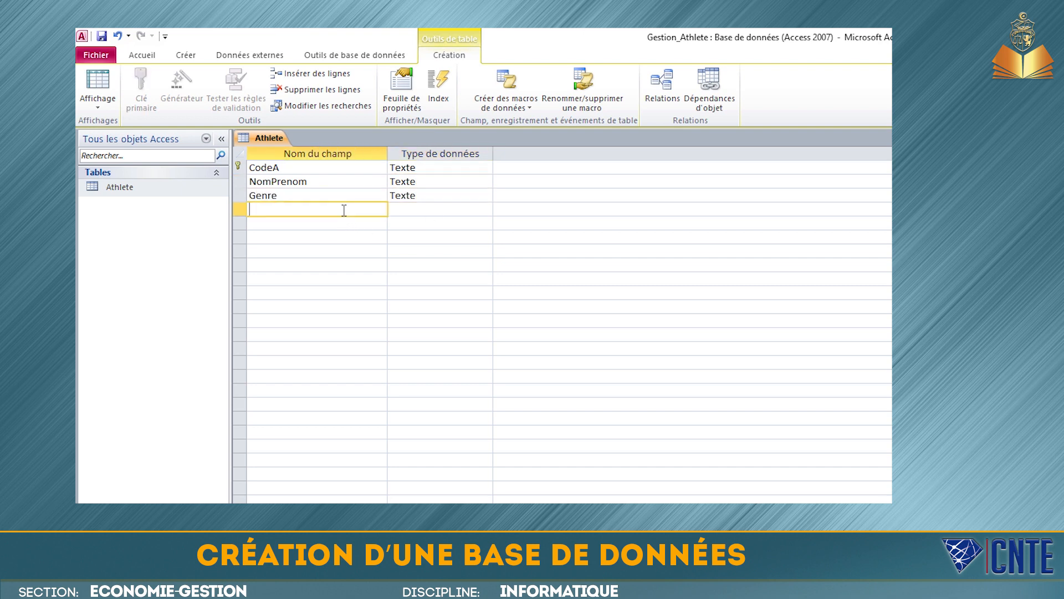
pyautogui.write('Taille')
pyautogui.click(427, 207)
pyautogui.click(484, 214)
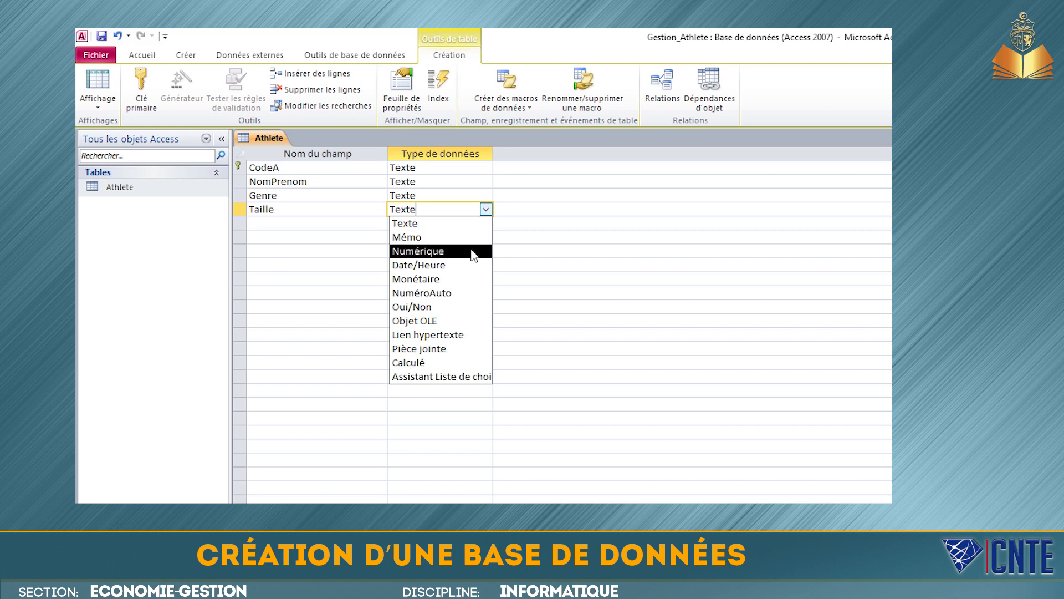
pyautogui.click(478, 251)
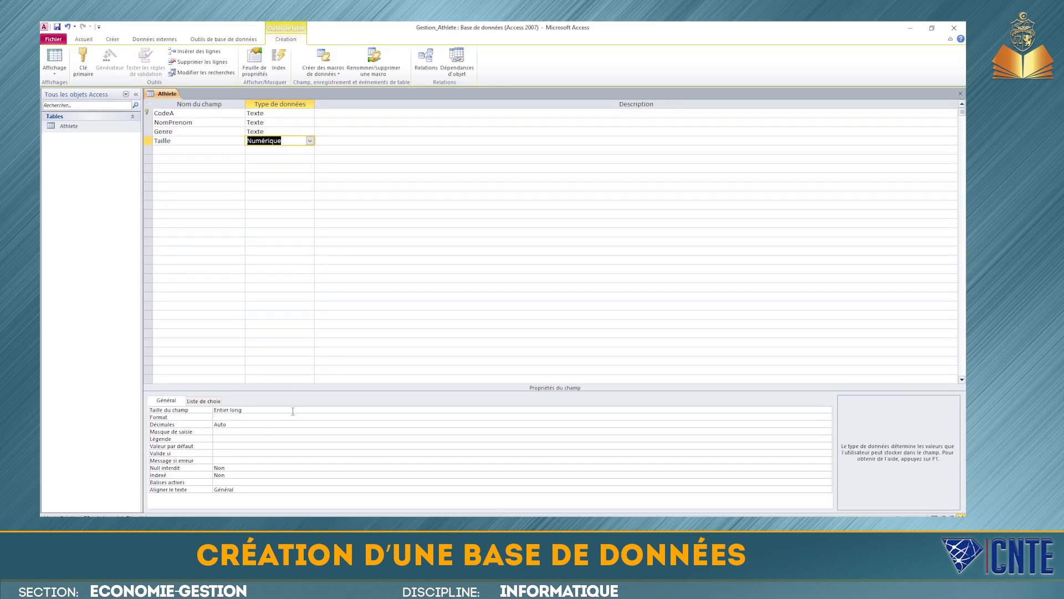
pyautogui.click(827, 410)
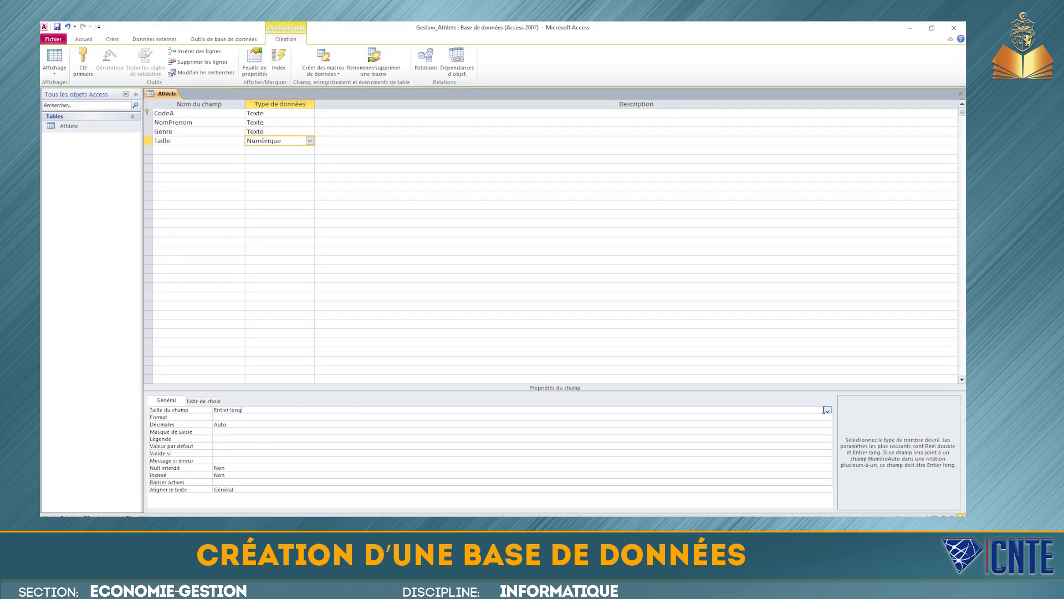
pyautogui.click(827, 411)
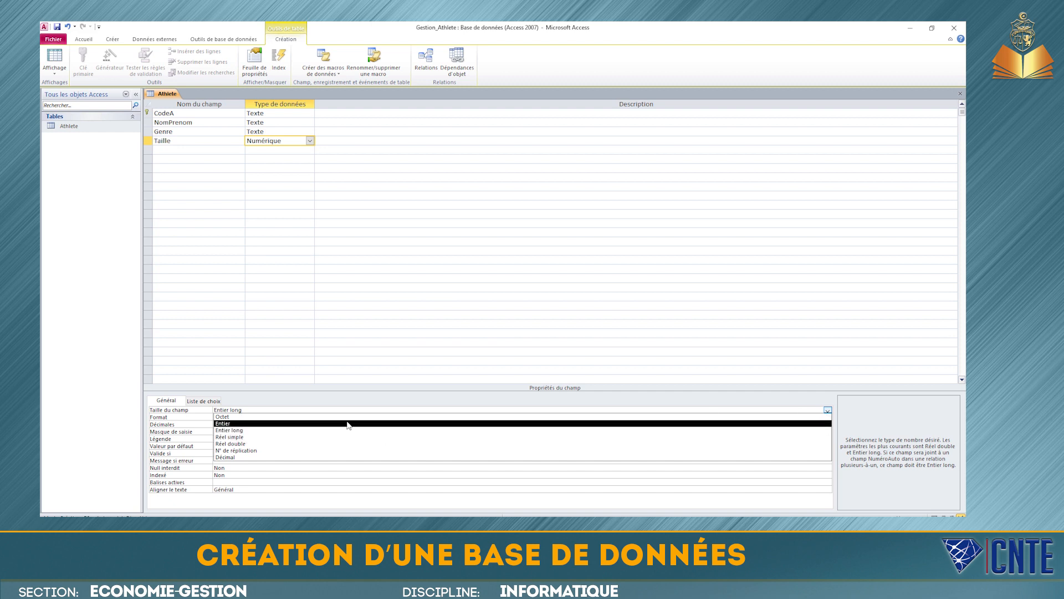
pyautogui.click(349, 423)
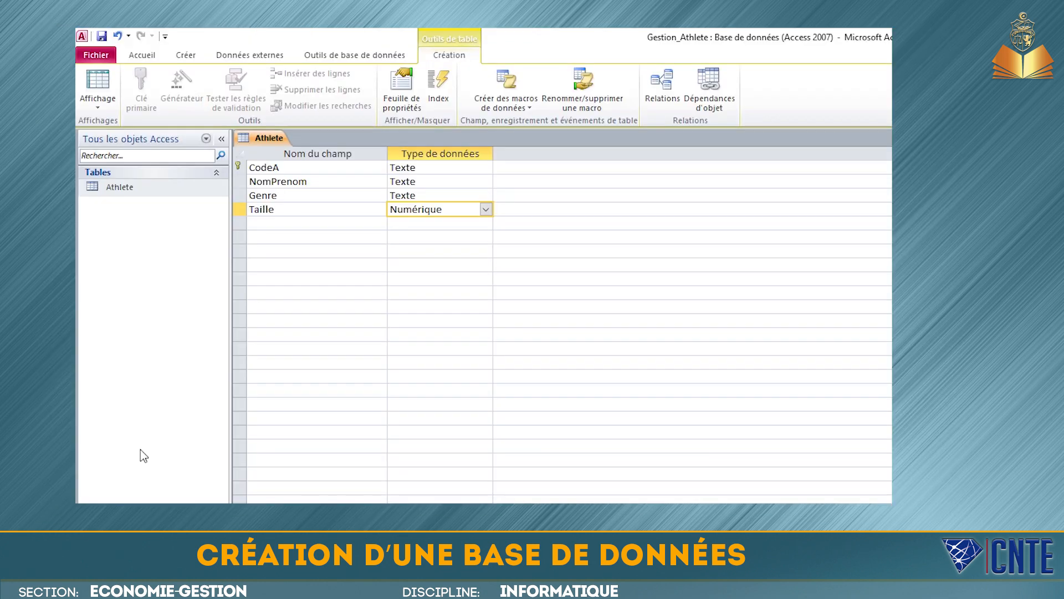
# - Add a field Poids with the data type Numérique and set its field size to Entier
pyautogui.click(294, 224)
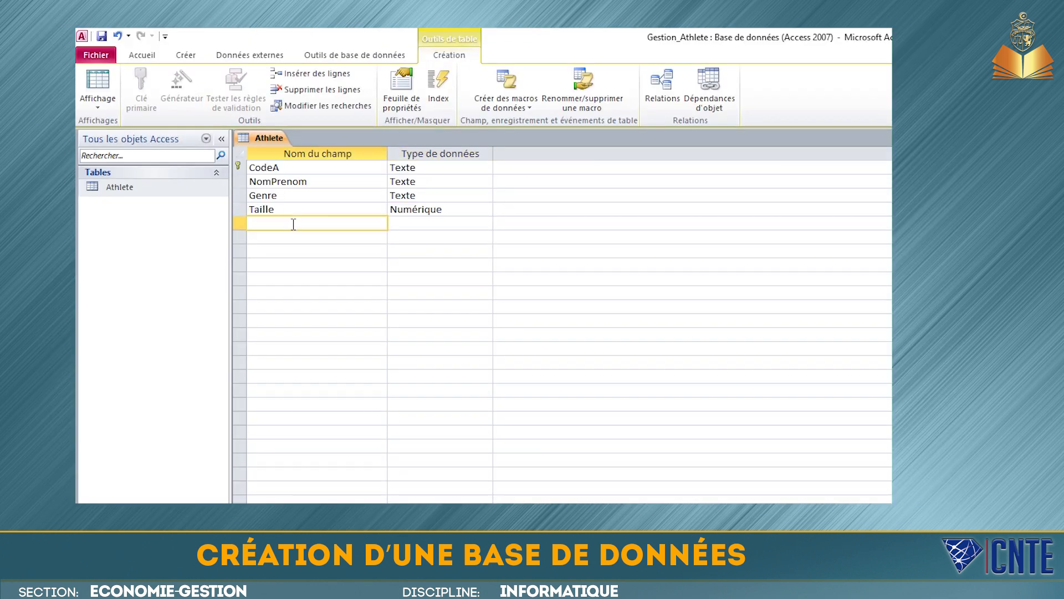
pyautogui.write('Poids')
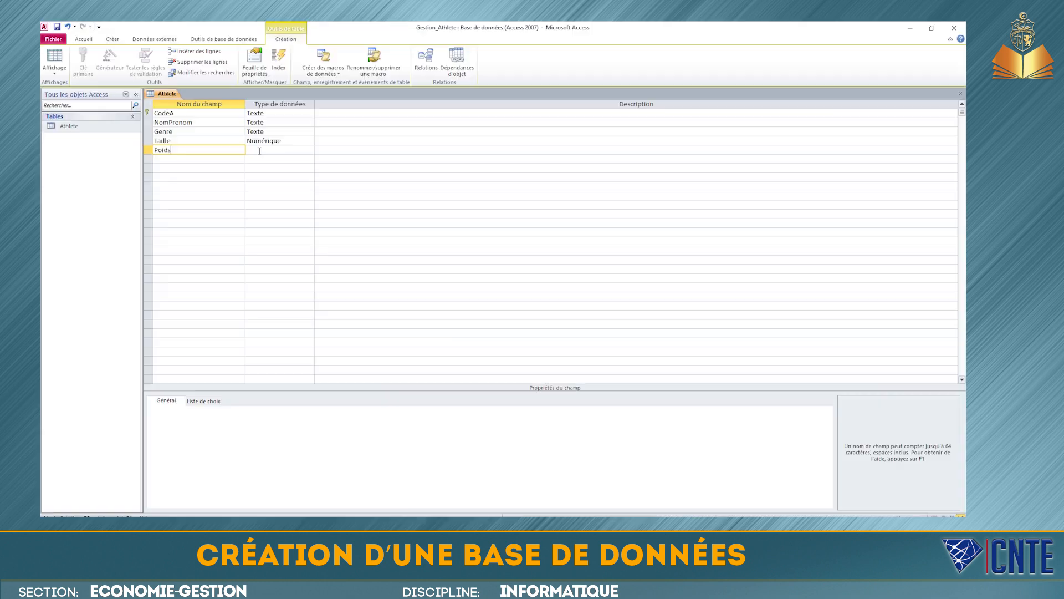
pyautogui.click(447, 223)
pyautogui.click(485, 224)
pyautogui.click(298, 178)
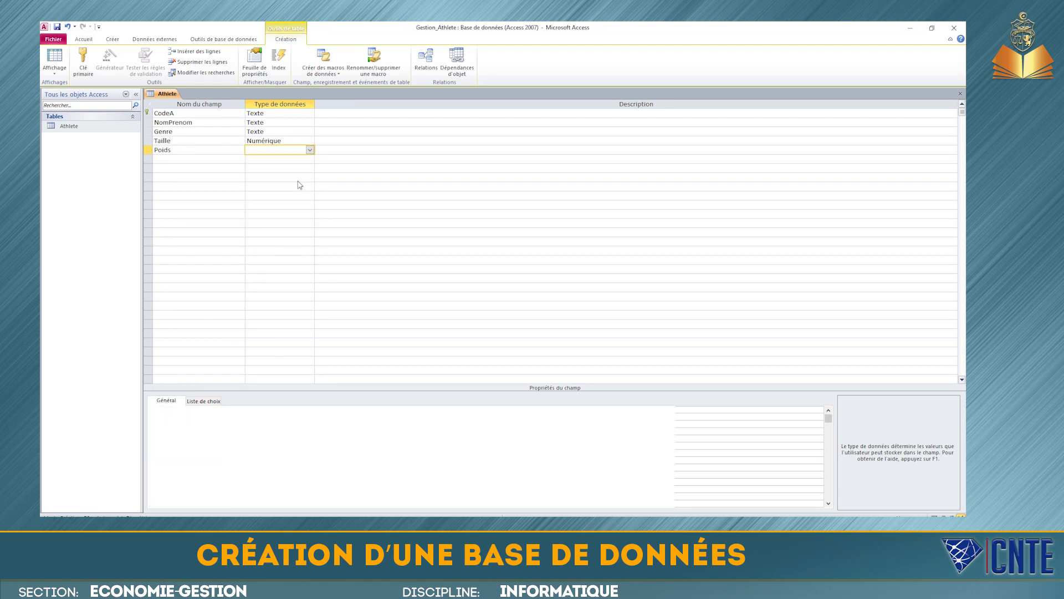
pyautogui.click(830, 409)
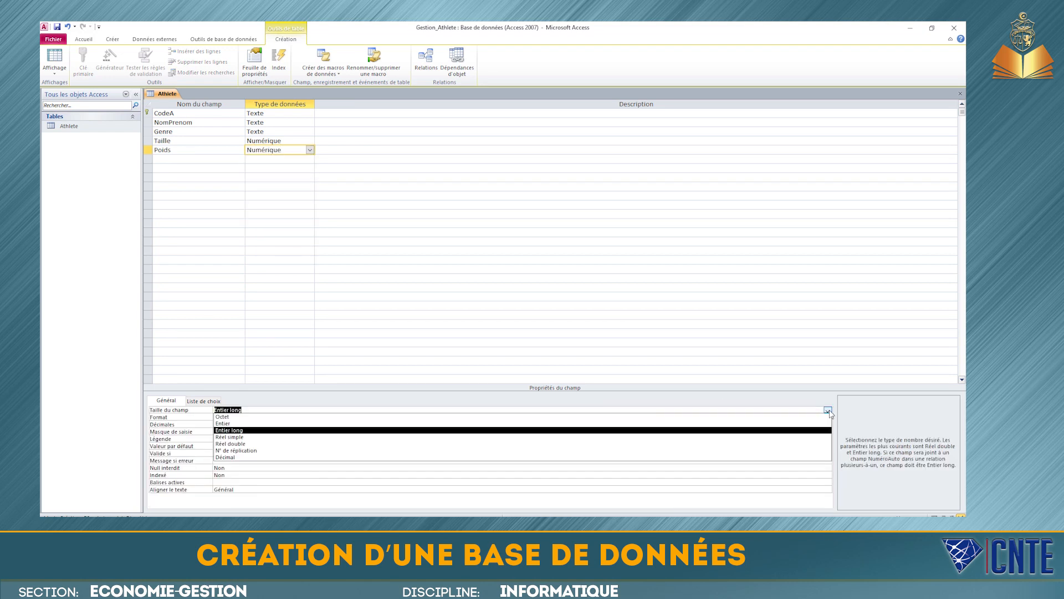
pyautogui.click(350, 424)
pyautogui.click(207, 159)
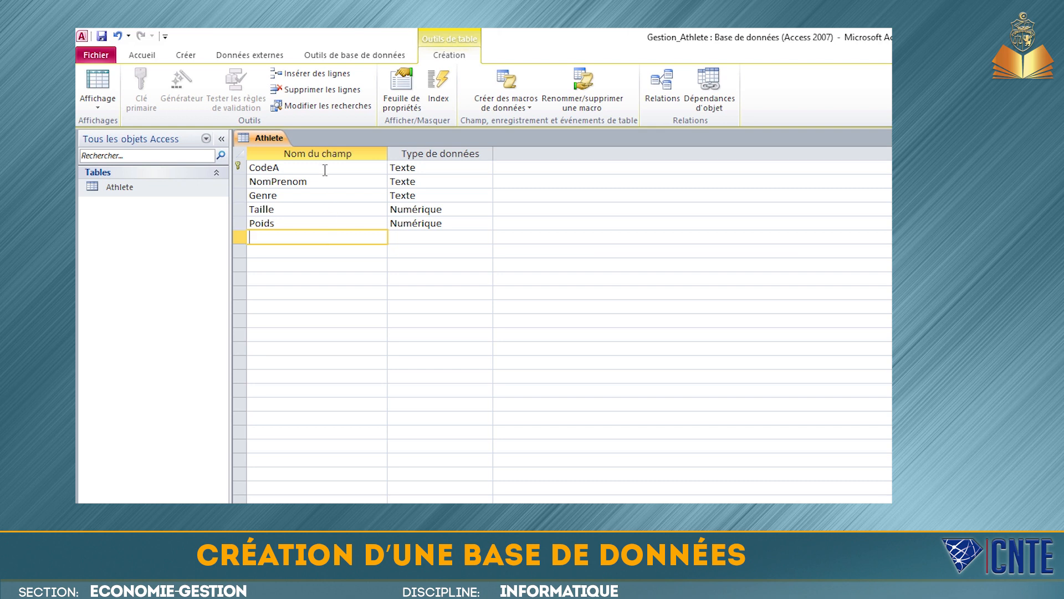
# - Check the primary key on the CodeA field, and save and close the Athlete table
pyautogui.click(244, 171)
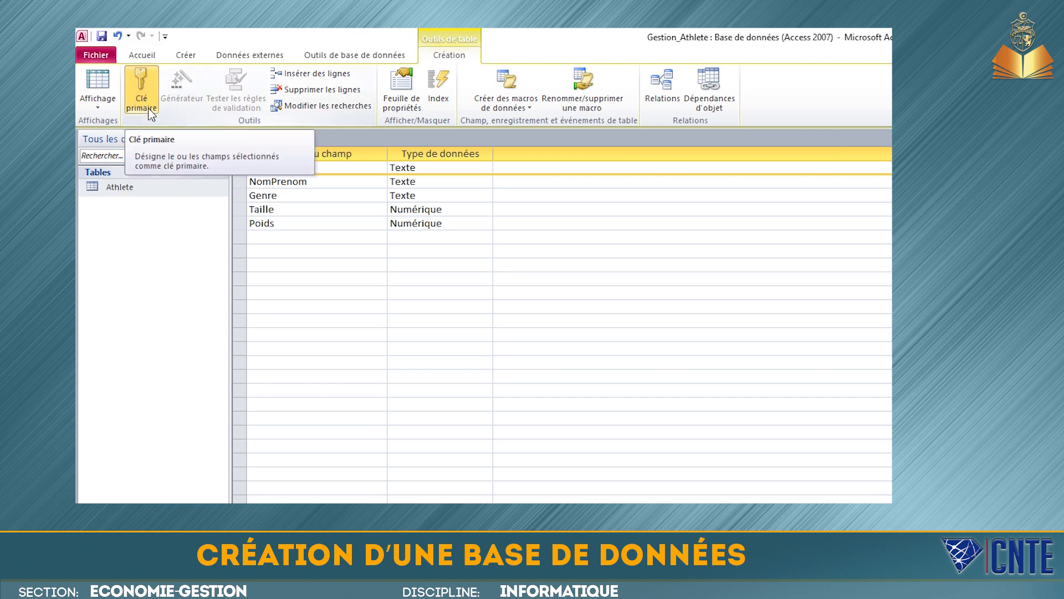
pyautogui.click(102, 37)
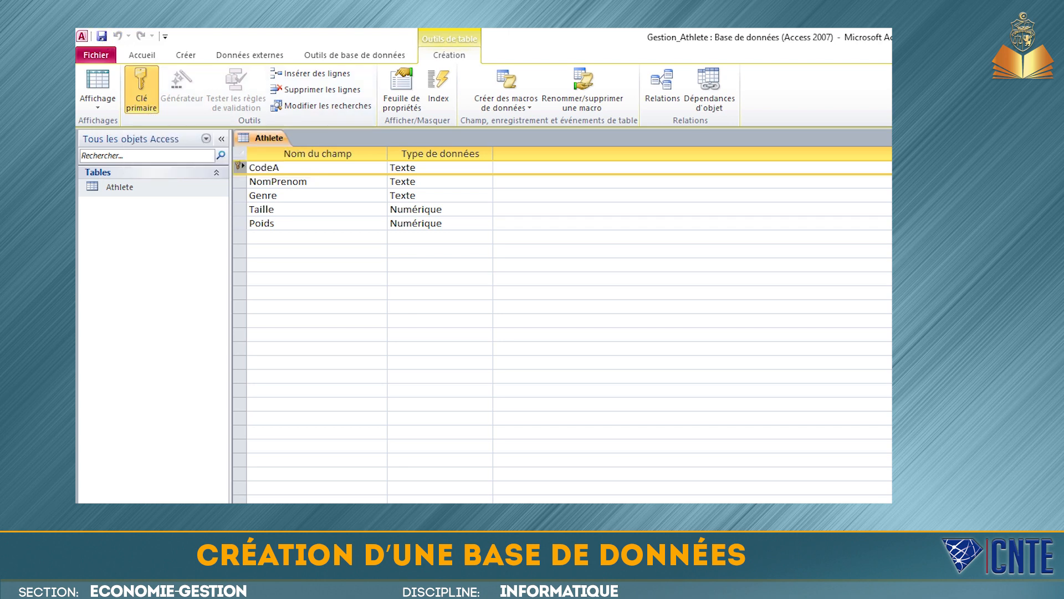
pyautogui.hotkey('ctrl', 'w')
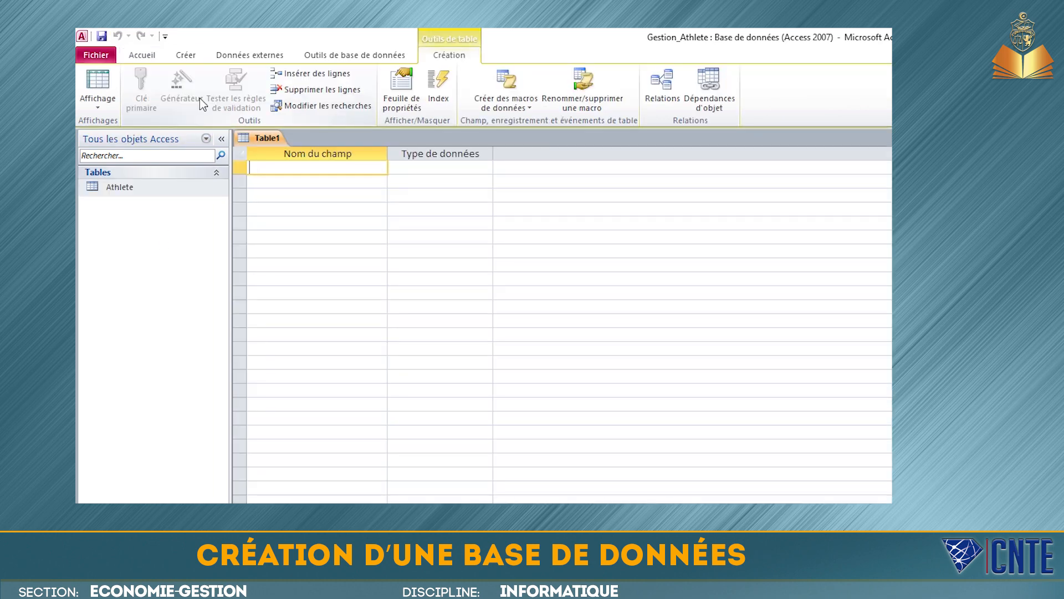
# - Define the fields NumCourse, Lieu and Ville in the new table, each with the data type Texte
pyautogui.write('NumCourse')
pyautogui.click(448, 167)
pyautogui.click(295, 181)
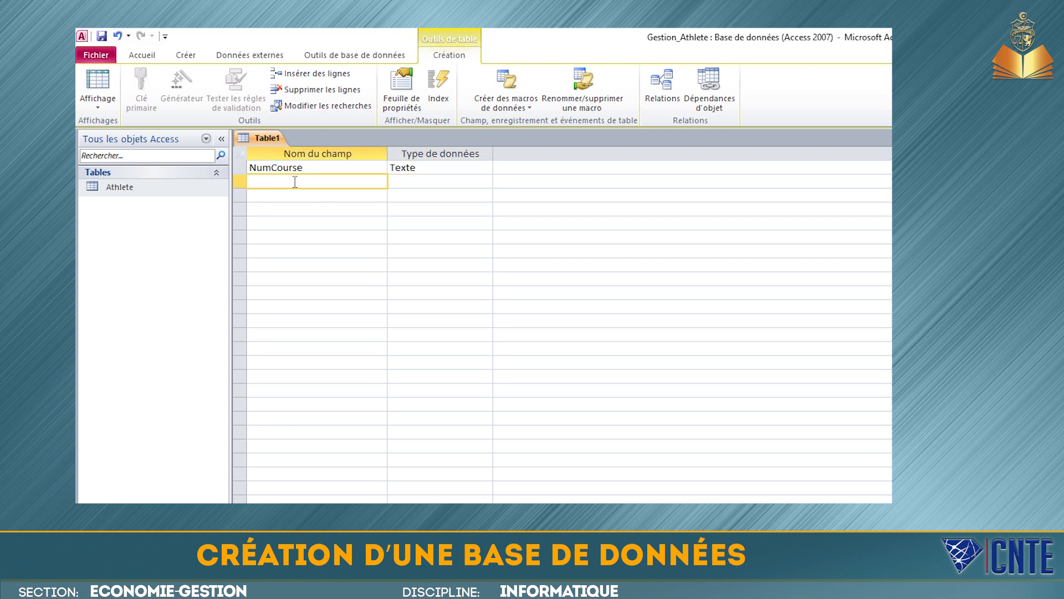
pyautogui.write('Lieu')
pyautogui.click(438, 182)
pyautogui.click(362, 195)
pyautogui.write('Ville')
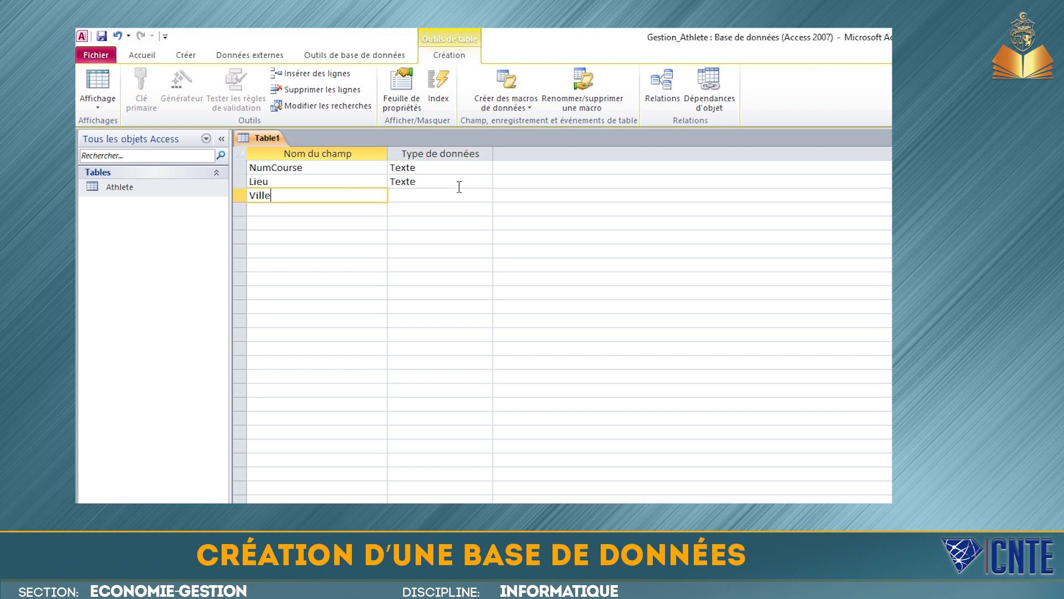
pyautogui.click(460, 194)
# - Add a field DateCourse with the data type Date/Heure and give it a predefined date format
pyautogui.click(346, 211)
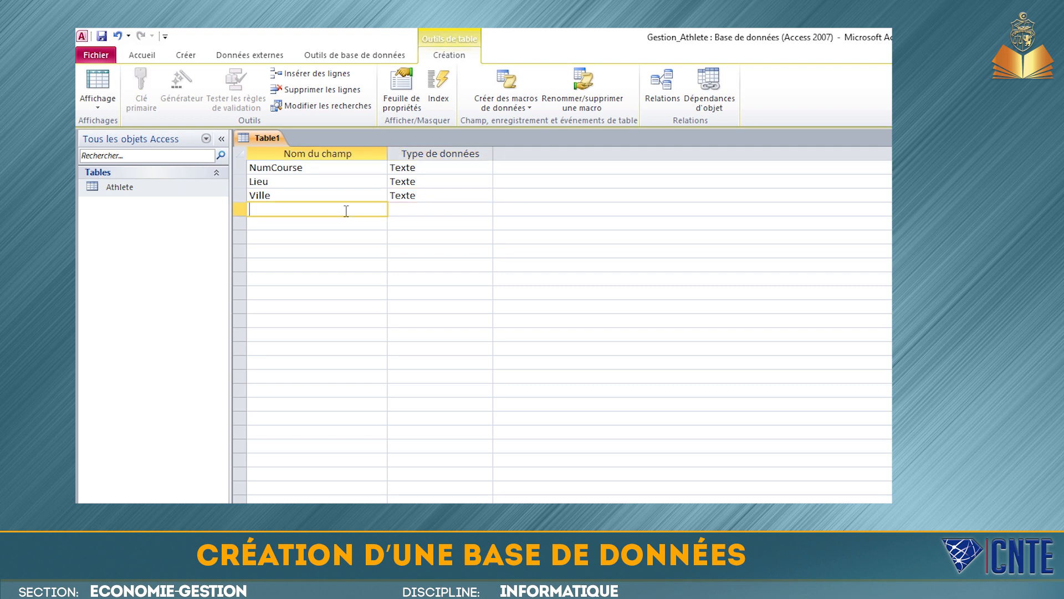
pyautogui.write('DateCourse')
pyautogui.click(441, 209)
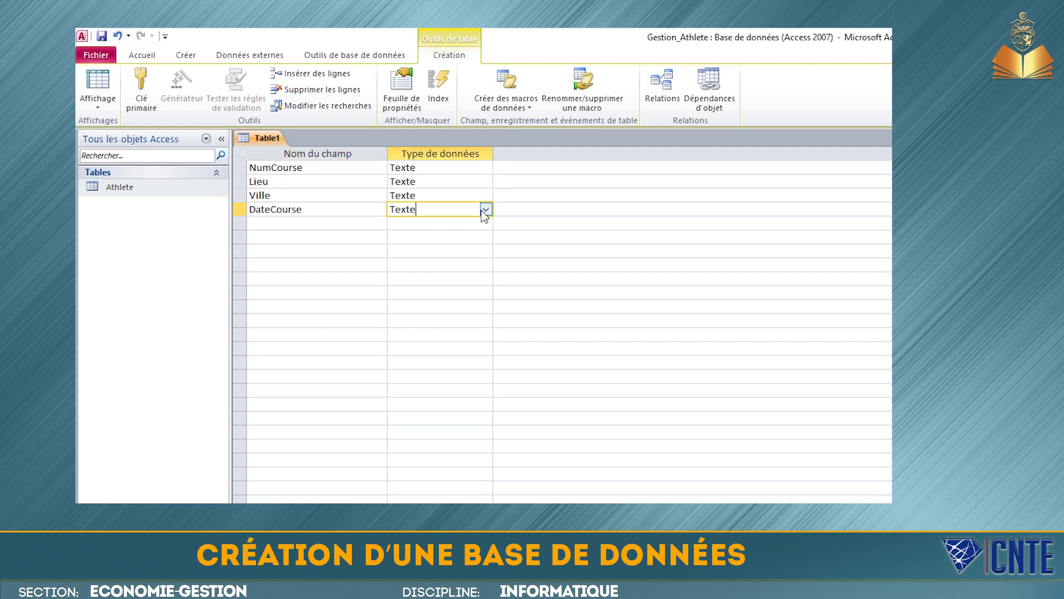
pyautogui.click(481, 209)
pyautogui.click(459, 265)
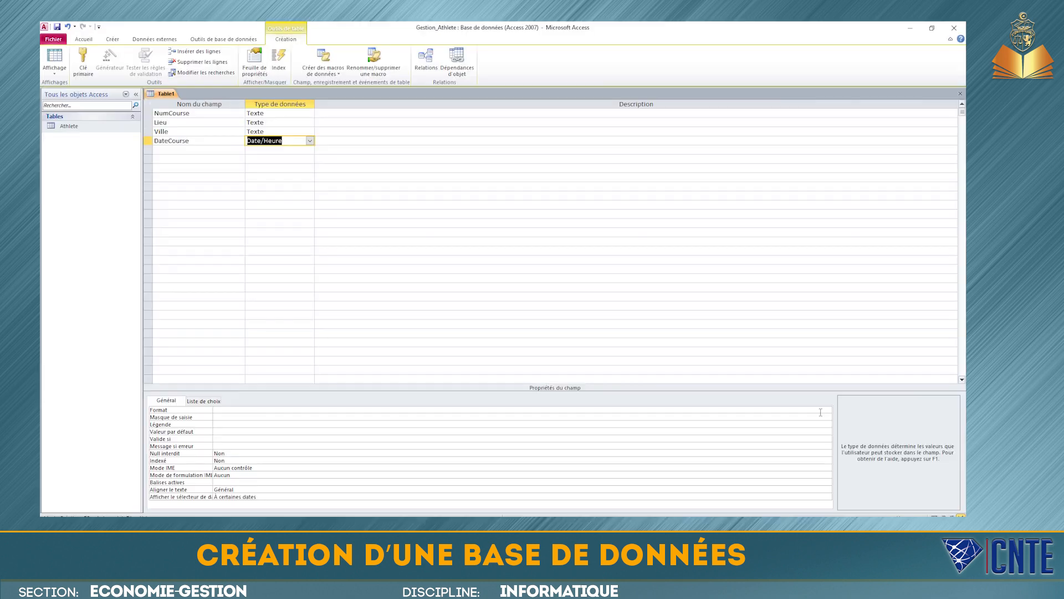
pyautogui.click(827, 411)
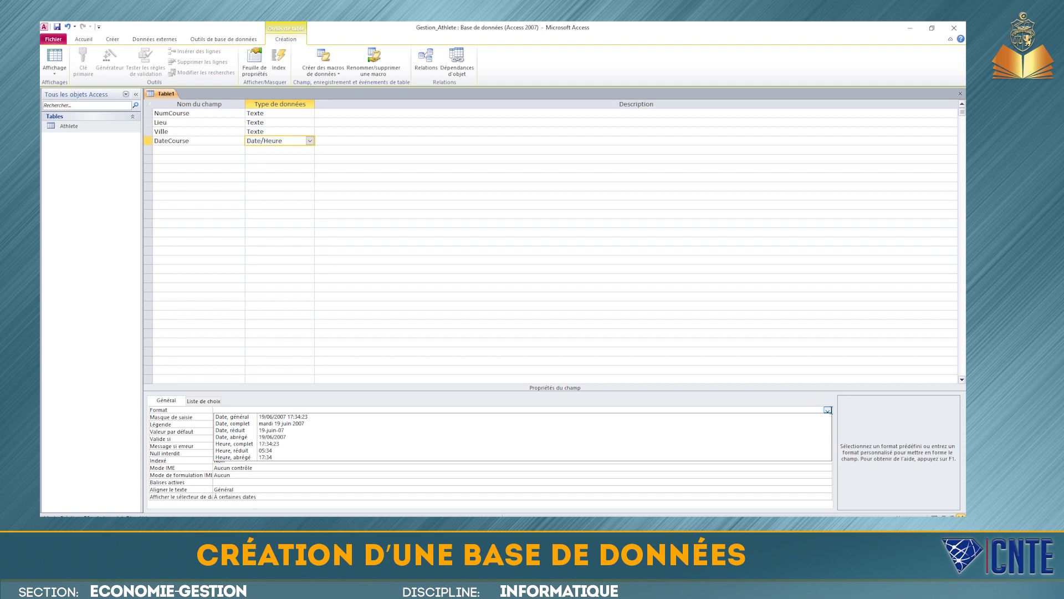
pyautogui.click(241, 433)
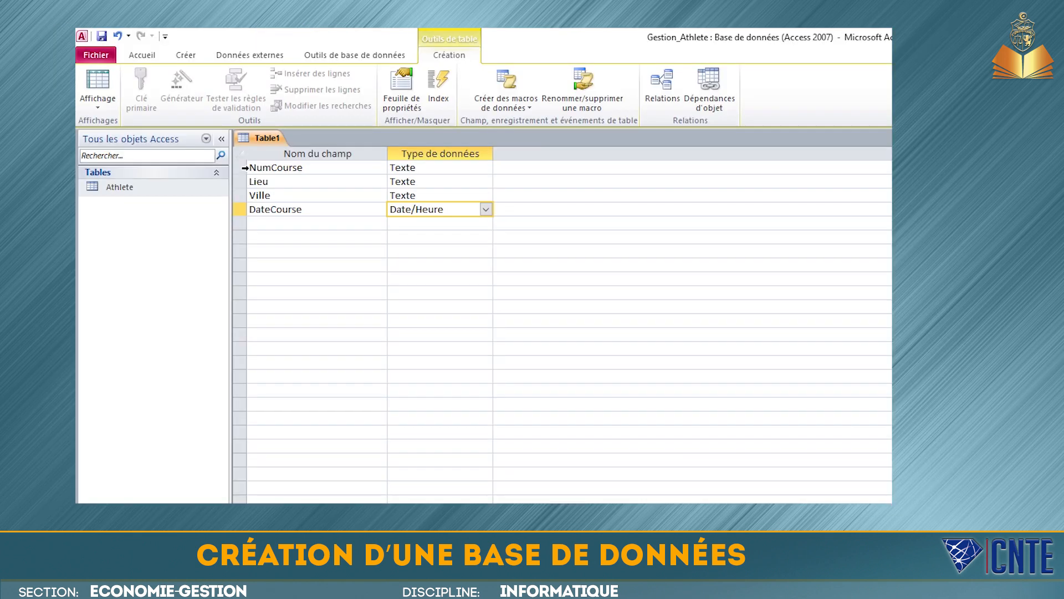
# - Make NumCourse the primary key and save the table under the name Course
pyautogui.click(149, 113)
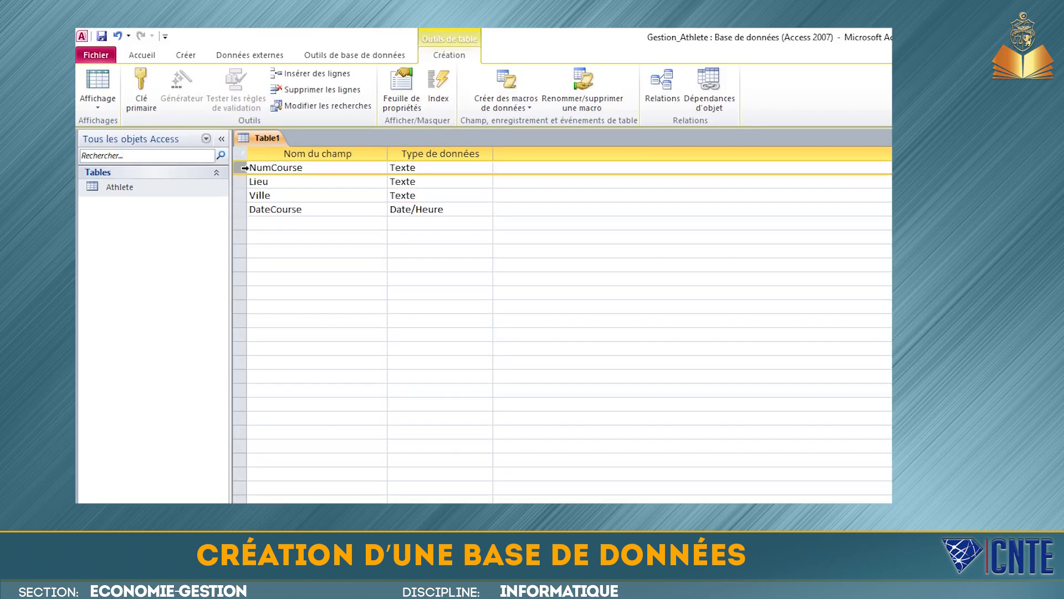
pyautogui.click(153, 103)
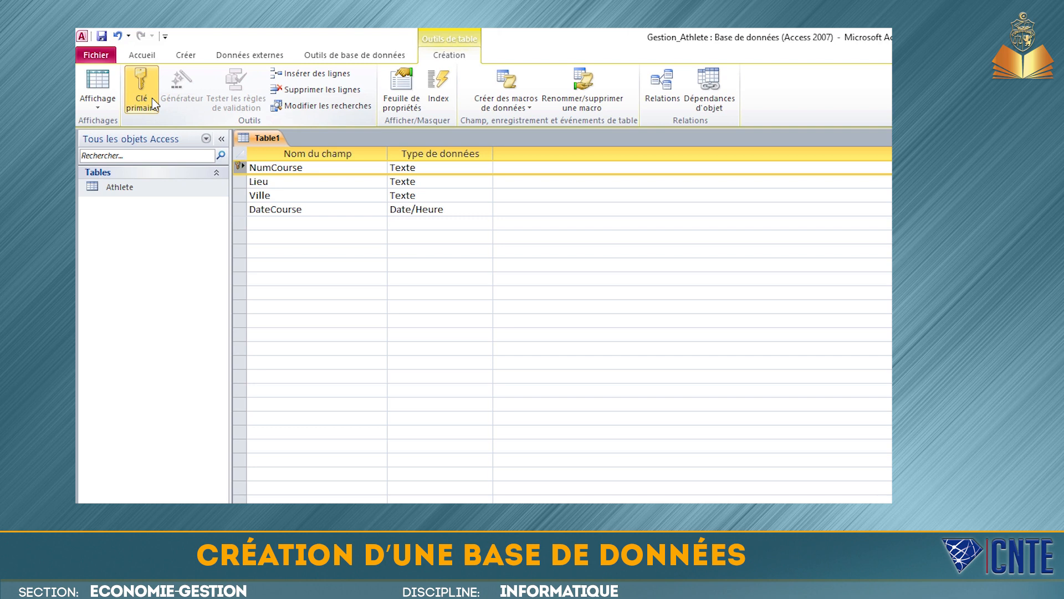
pyautogui.click(105, 40)
pyautogui.write('Course')
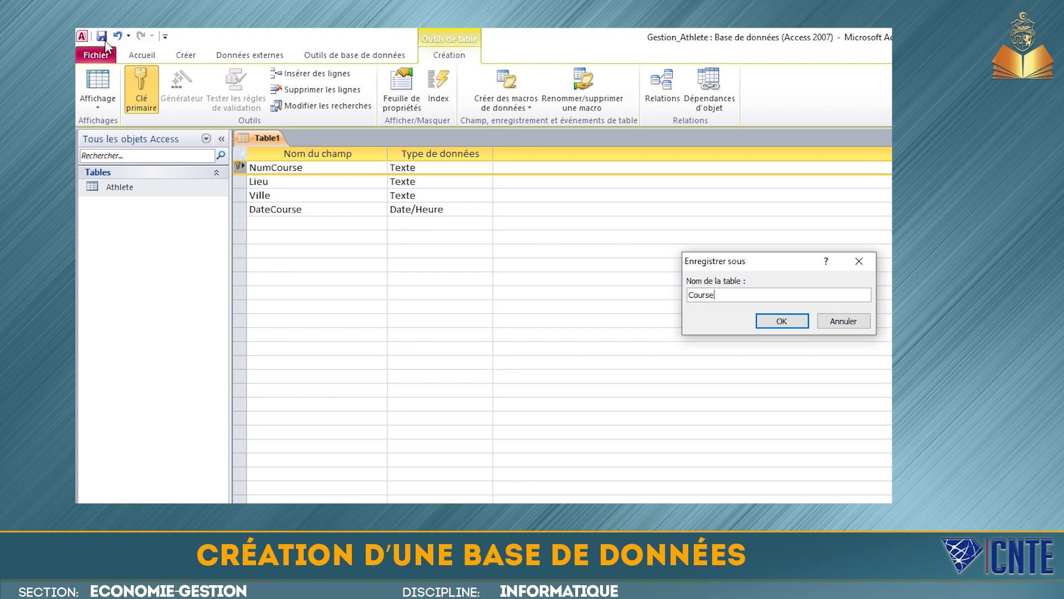
pyautogui.click(767, 321)
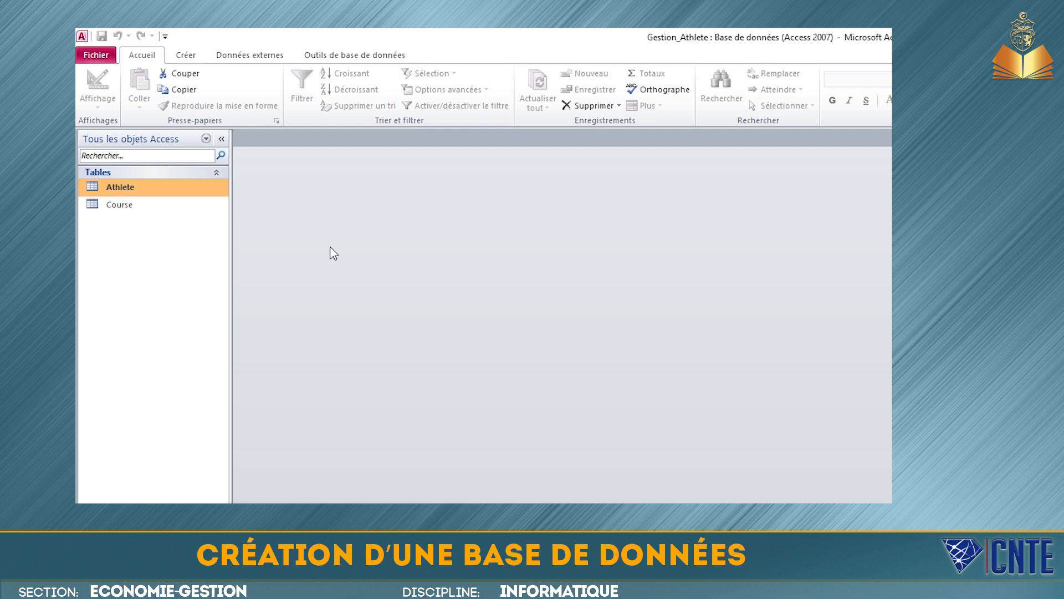
# - Create a new table in design view and define the fields NumCourse and CodeA, each with the data type Texte
pyautogui.click(186, 55)
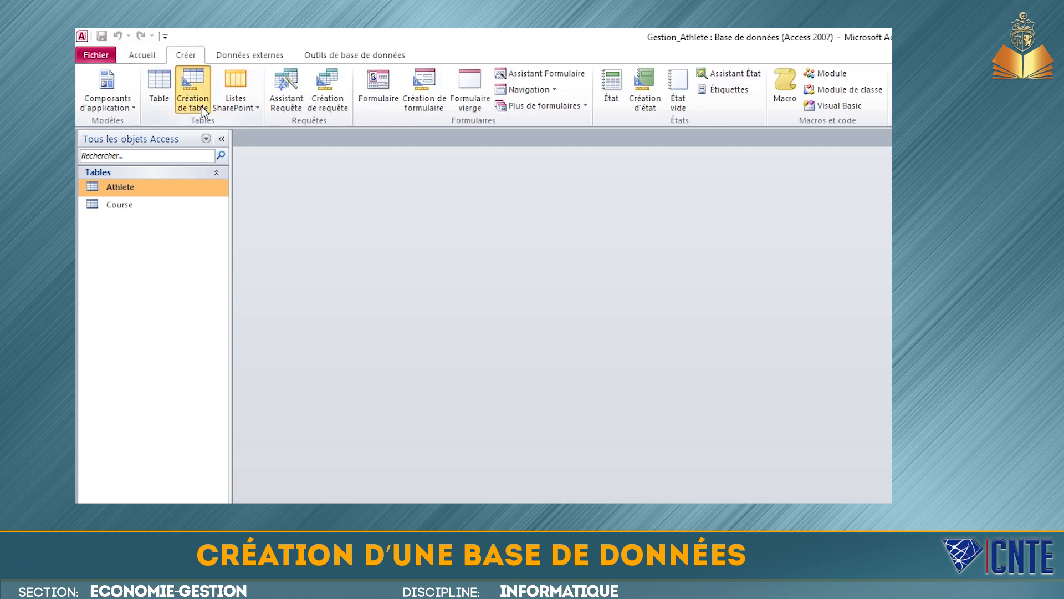
pyautogui.click(203, 111)
pyautogui.write('NumCourse')
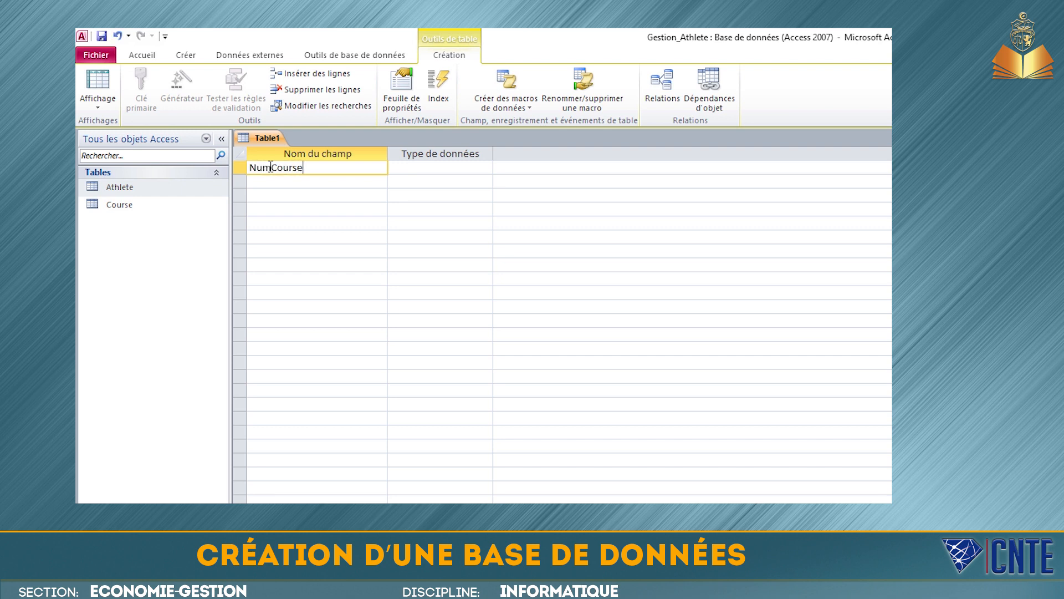
pyautogui.press('Tab')
pyautogui.click(322, 184)
pyautogui.write('CodeA')
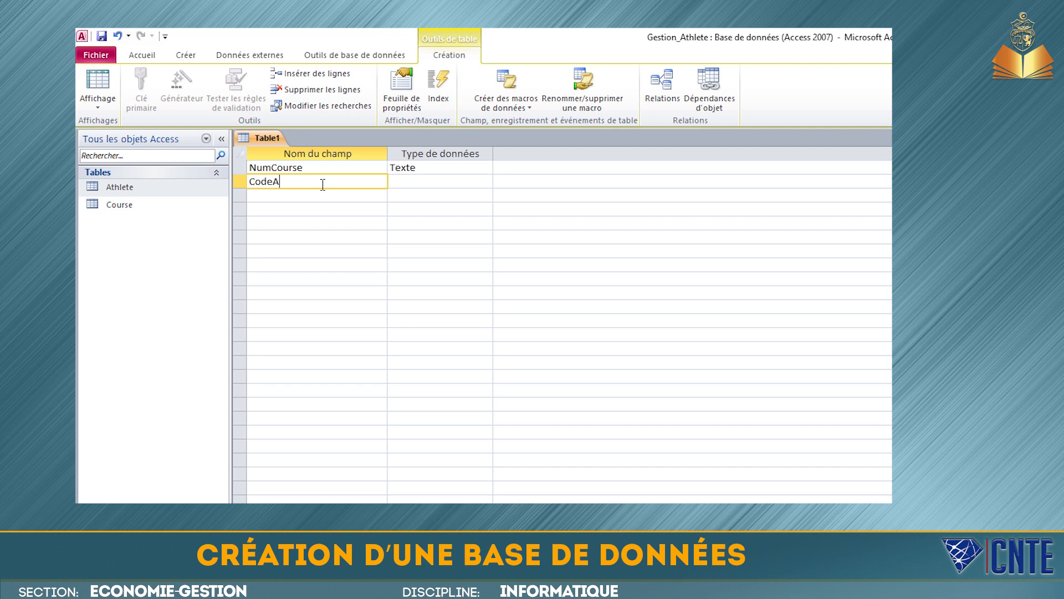
pyautogui.click(477, 182)
# - Add a field Temps to the table with the data type Date/Heure
pyautogui.click(372, 198)
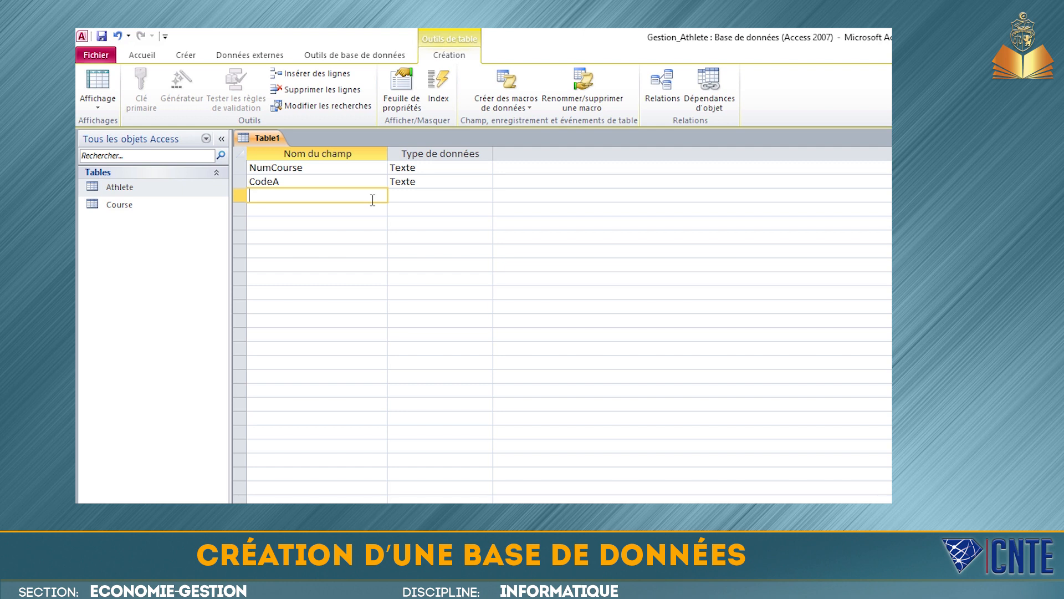
pyautogui.write('Temps')
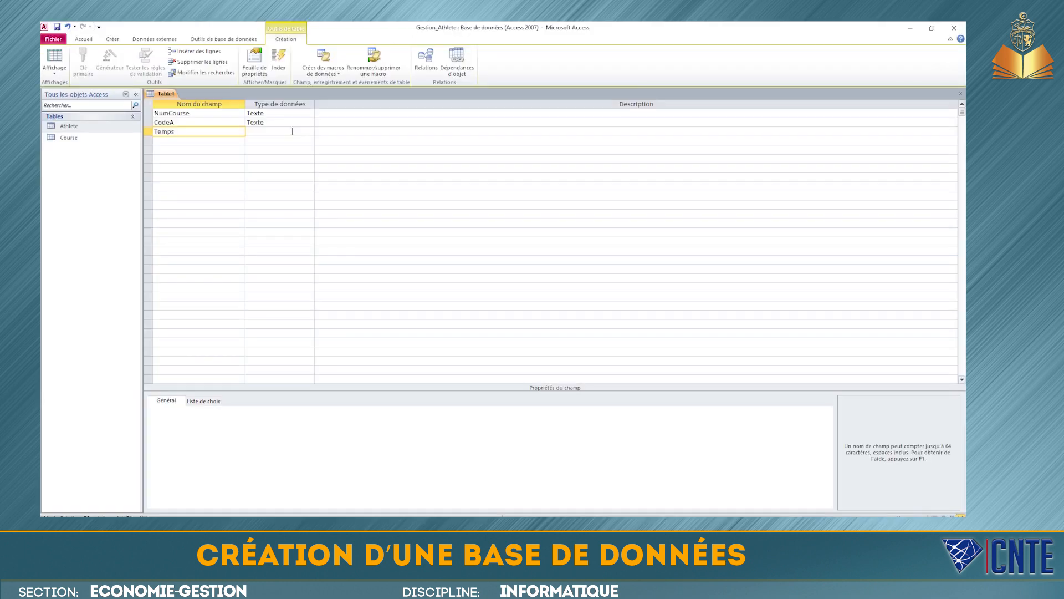
pyautogui.click(292, 131)
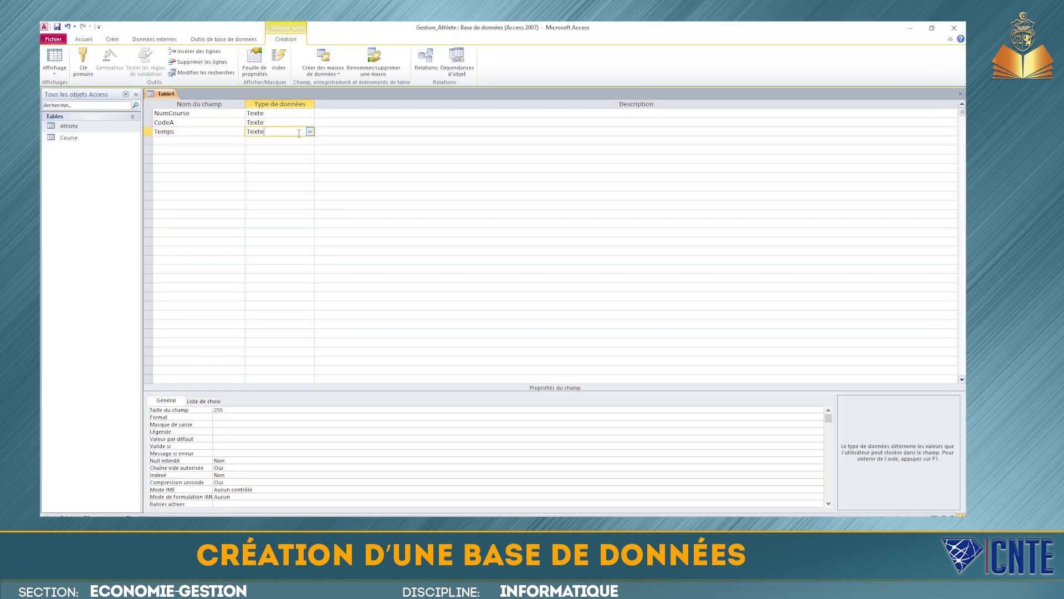
pyautogui.click(309, 132)
pyautogui.click(298, 169)
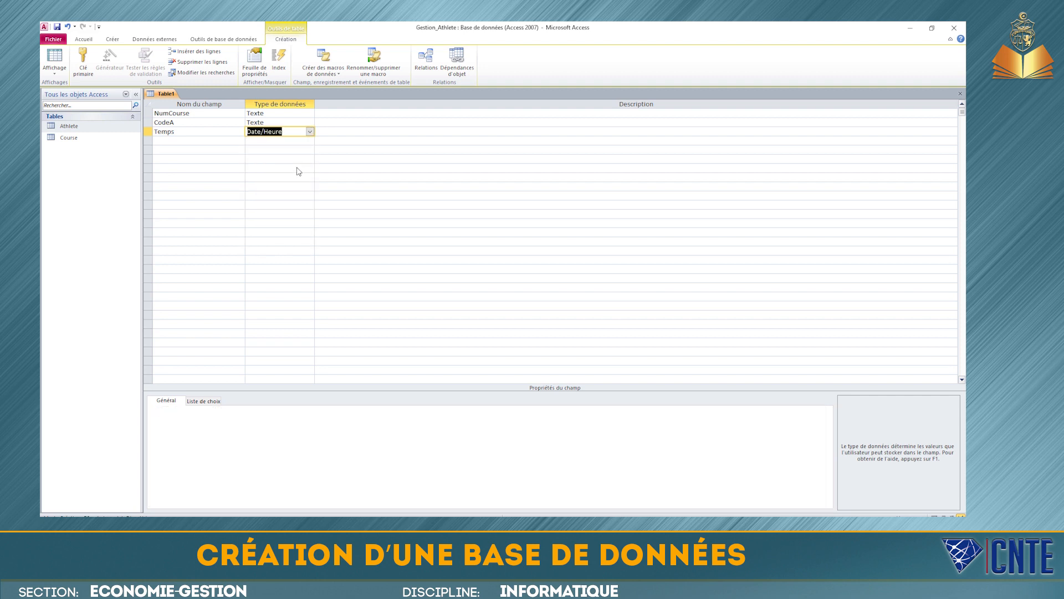
pyautogui.click(824, 411)
pyautogui.click(828, 411)
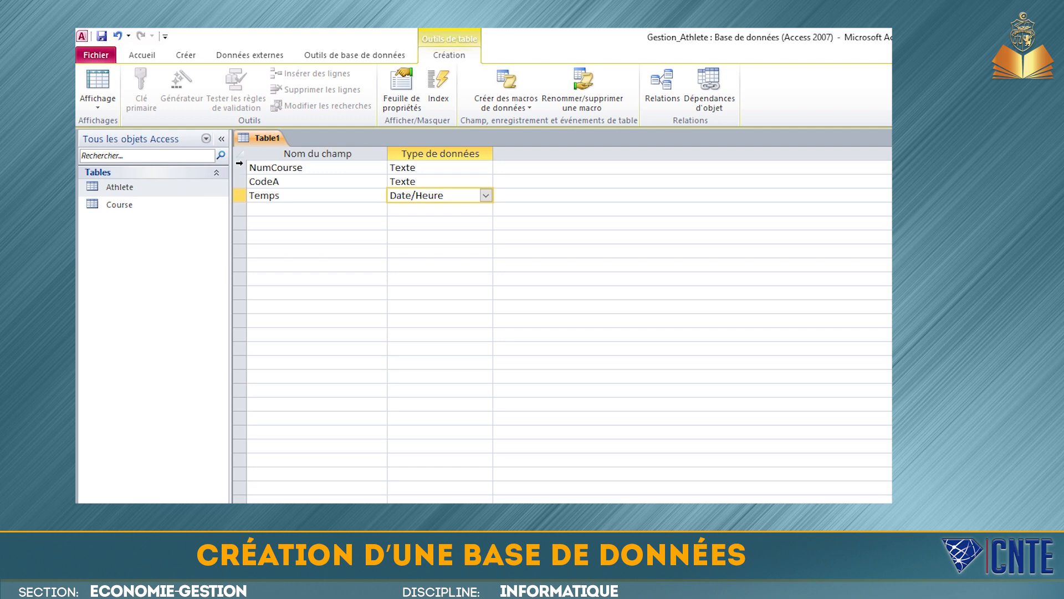
# - Make NumCourse and CodeA together the primary key, and save the table under the name Resultat before closing it
pyautogui.moveTo(240, 163); pyautogui.dragTo(246, 176)
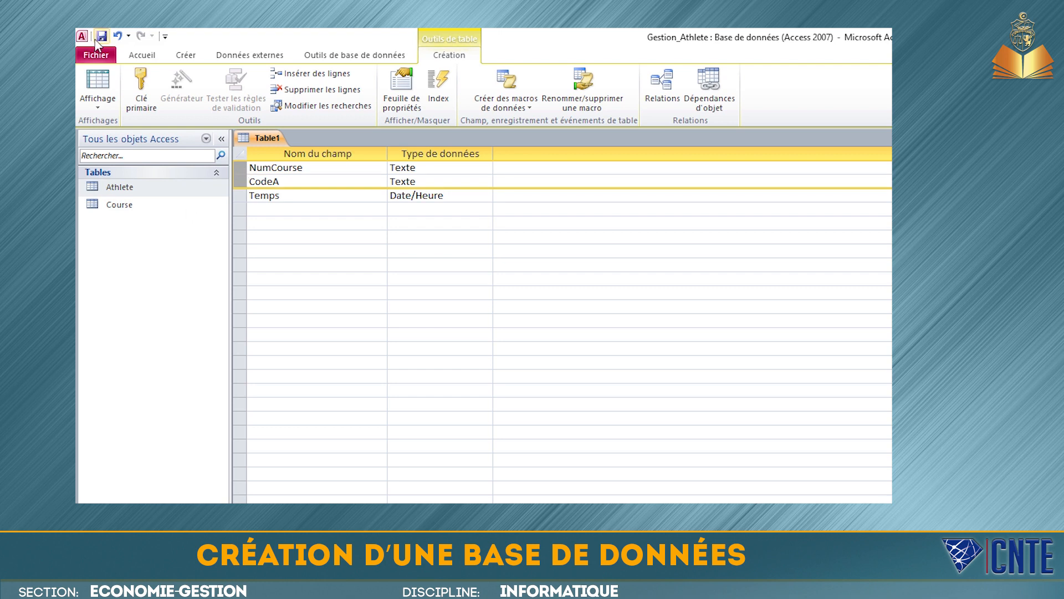
pyautogui.click(142, 88)
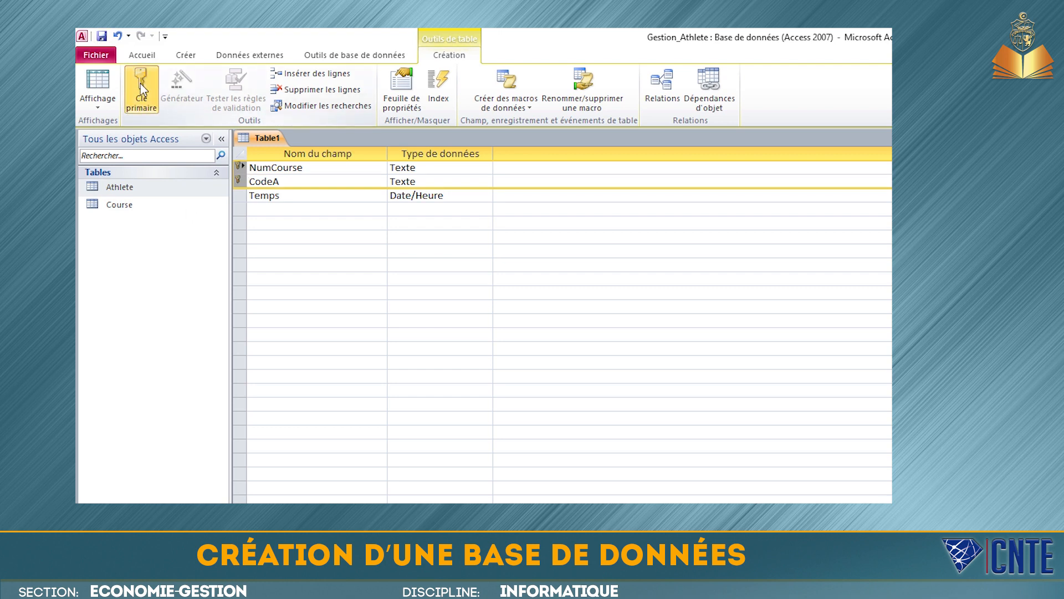
pyautogui.click(102, 37)
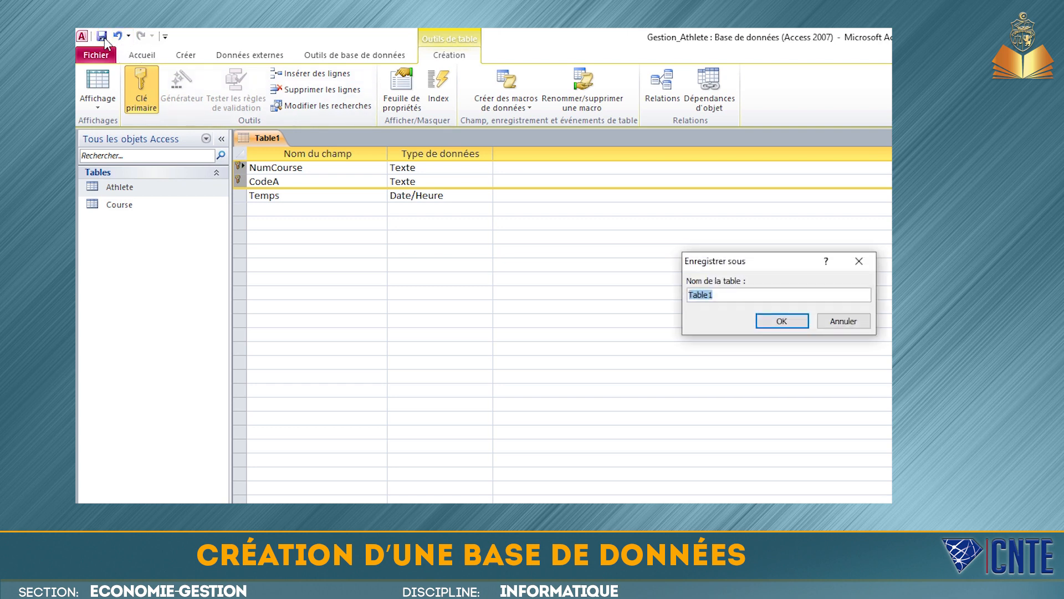
pyautogui.write('Resultat')
pyautogui.click(779, 320)
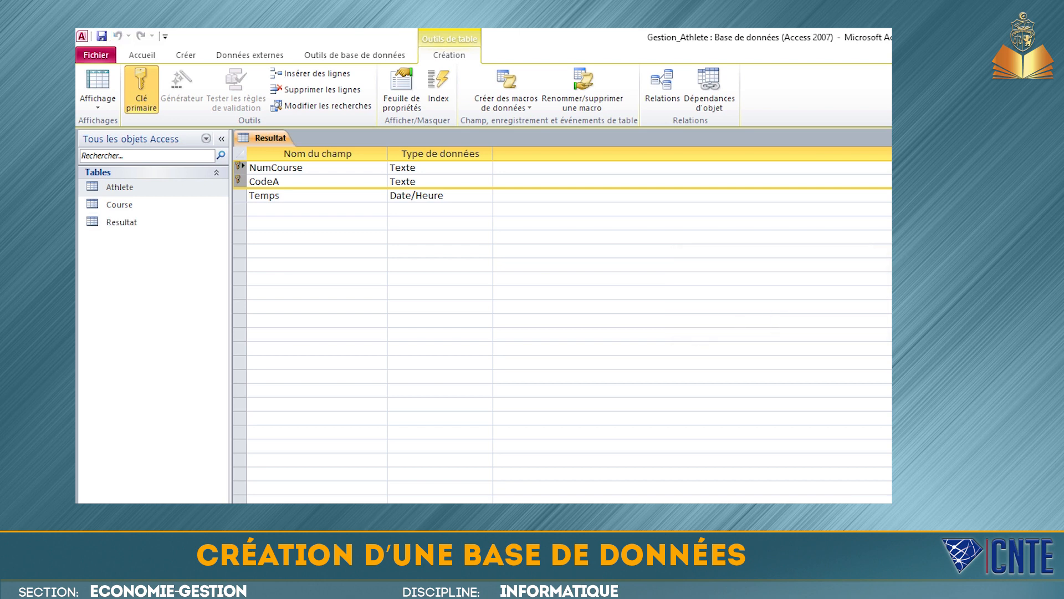
pyautogui.hotkey('ctrl', 'w')
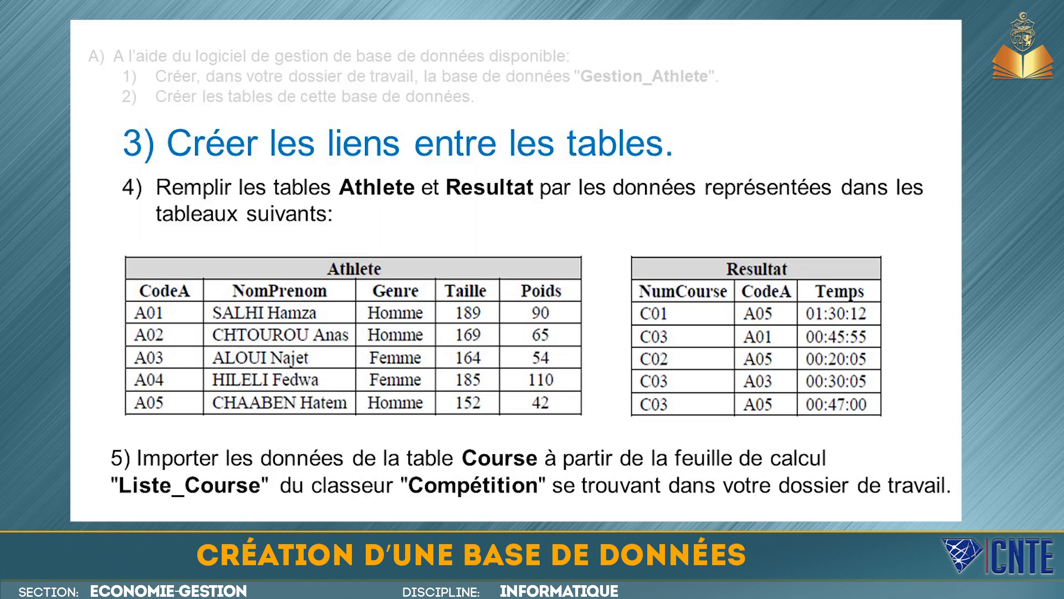
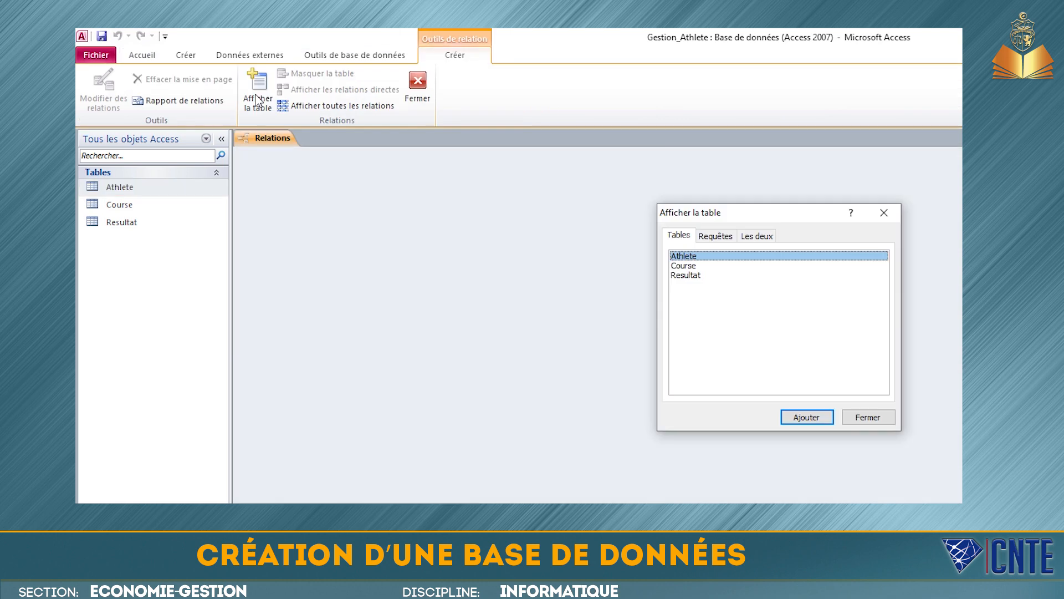
# - Add the tables Athlete, Course and Resultat to the relationships layout and arrange Resultat between the other two
pyautogui.click(807, 418)
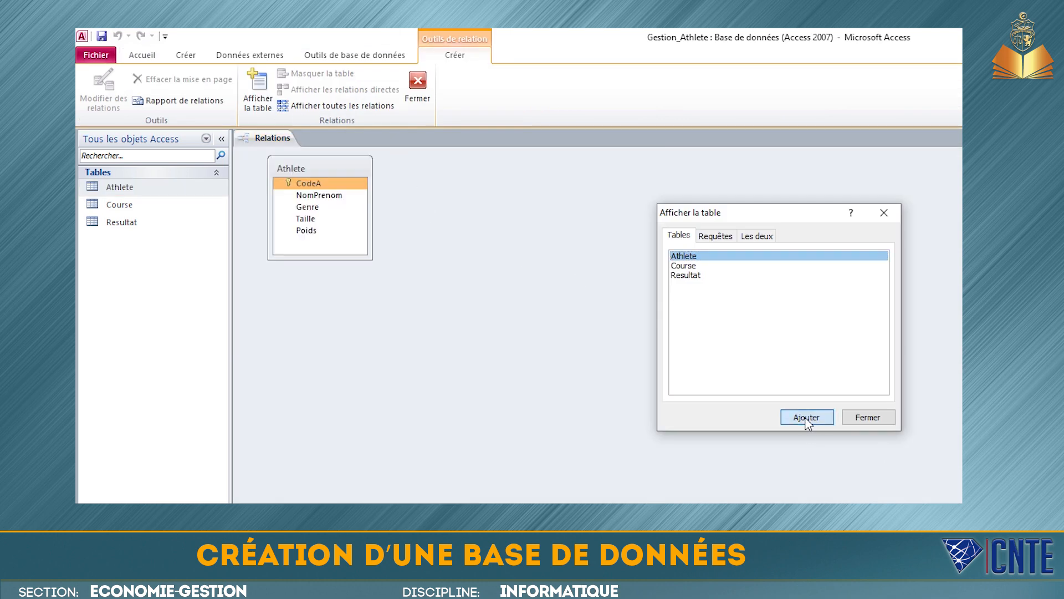
pyautogui.click(697, 266)
pyautogui.click(807, 418)
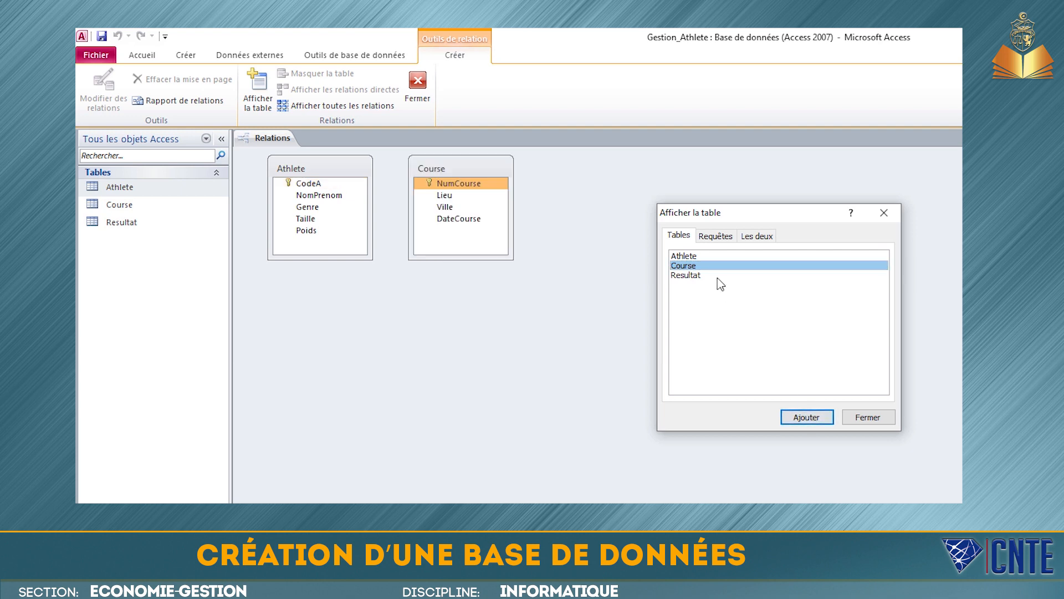
pyautogui.click(717, 276)
pyautogui.click(807, 417)
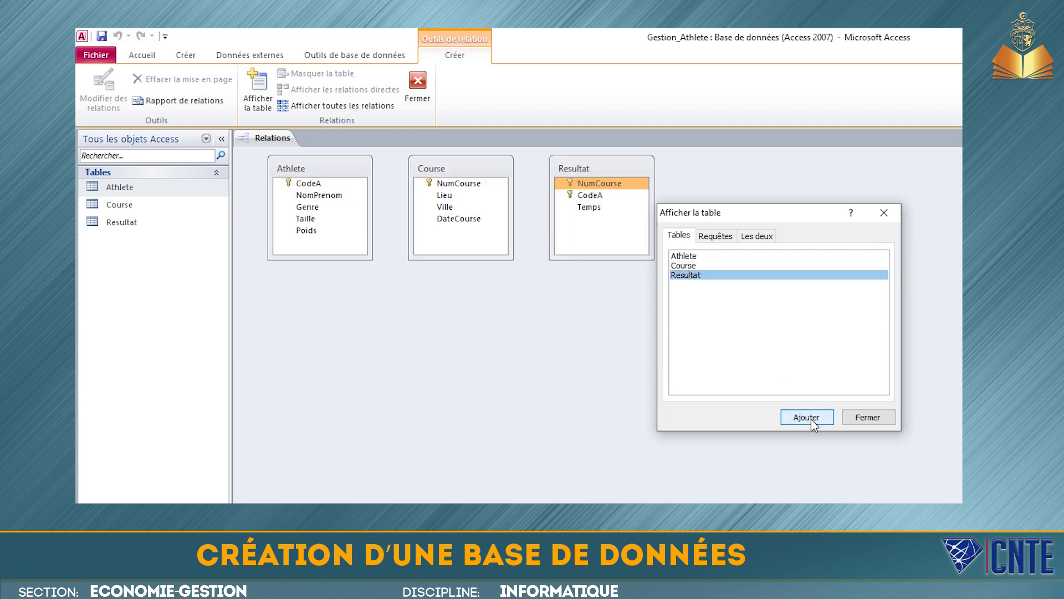
pyautogui.click(868, 417)
pyautogui.moveTo(627, 172); pyautogui.dragTo(695, 194)
pyautogui.moveTo(489, 172); pyautogui.dragTo(539, 301)
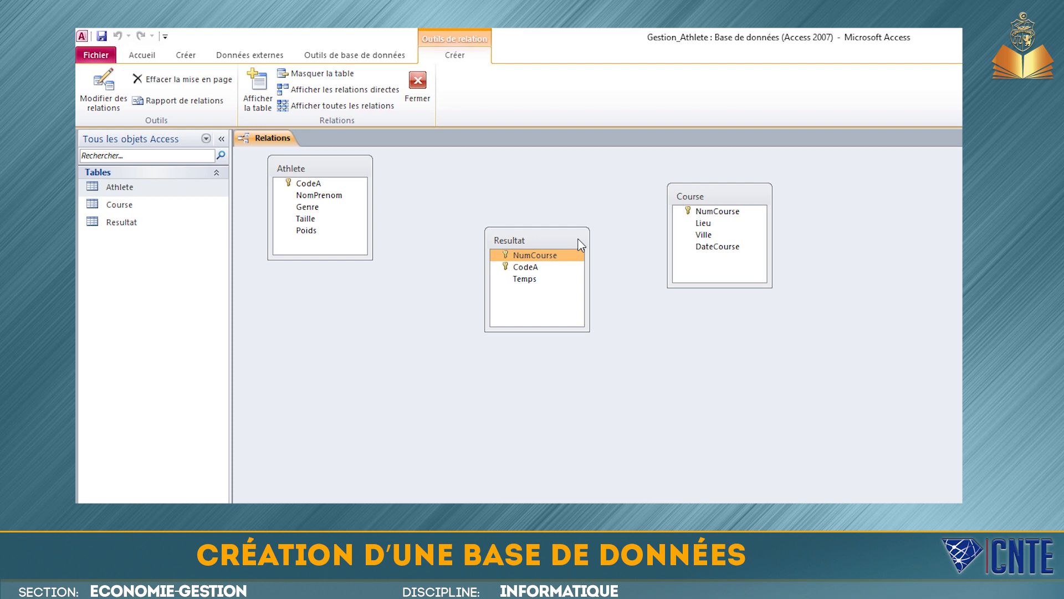
# - Create a relationship from CodeA in Athlete to CodeA in Resultat with referential integrity enforced
pyautogui.click(318, 195)
pyautogui.moveTo(308, 183); pyautogui.dragTo(518, 272)
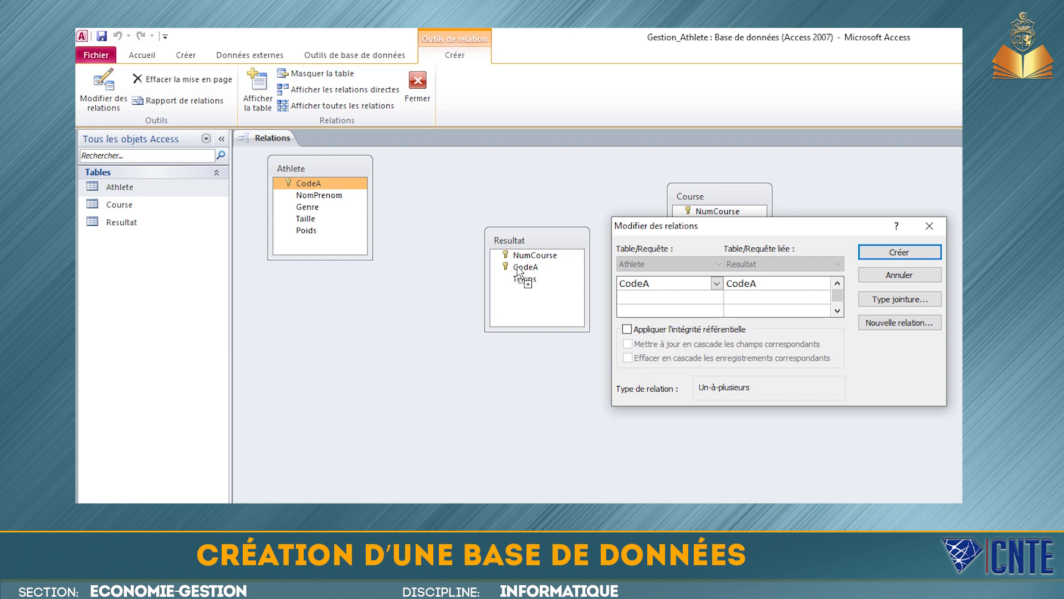
pyautogui.click(631, 335)
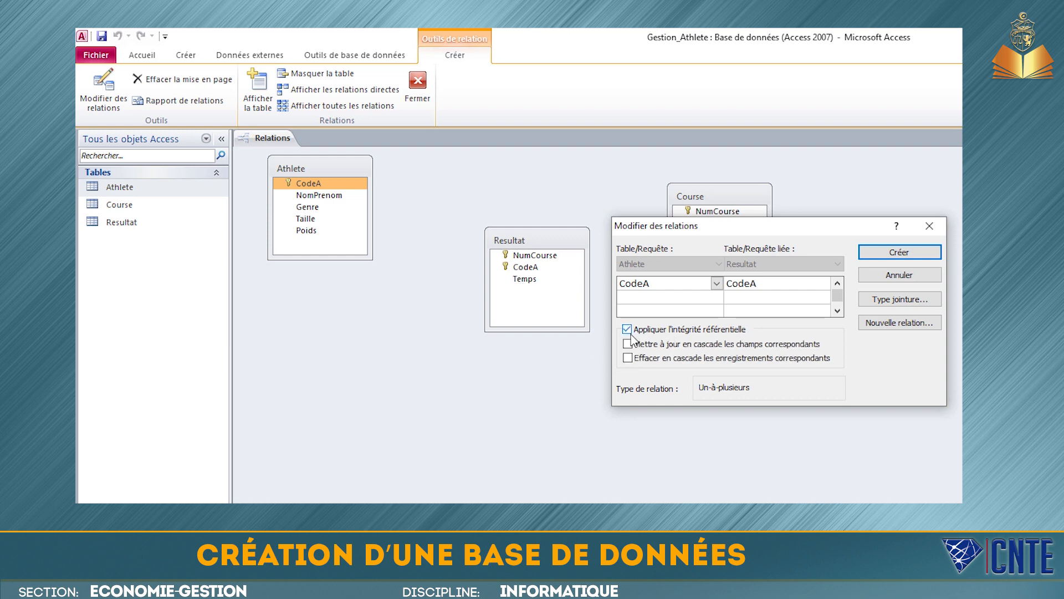
pyautogui.click(902, 253)
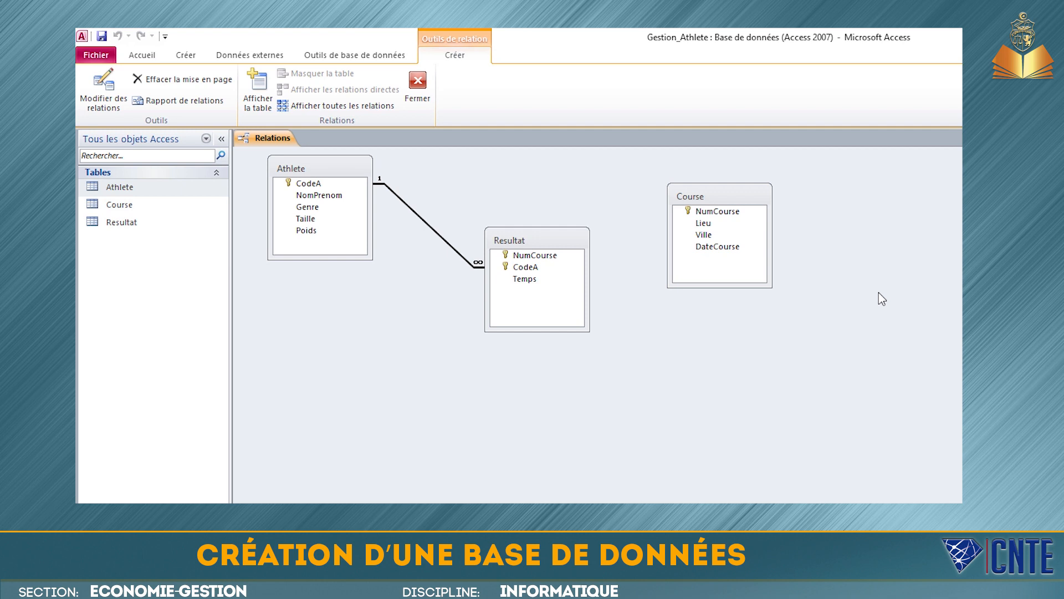
# - Create a relationship from NumCourse in Course to NumCourse in Resultat with referential integrity enforced
pyautogui.click(733, 223)
pyautogui.click(731, 215)
pyautogui.moveTo(733, 221); pyautogui.dragTo(549, 258)
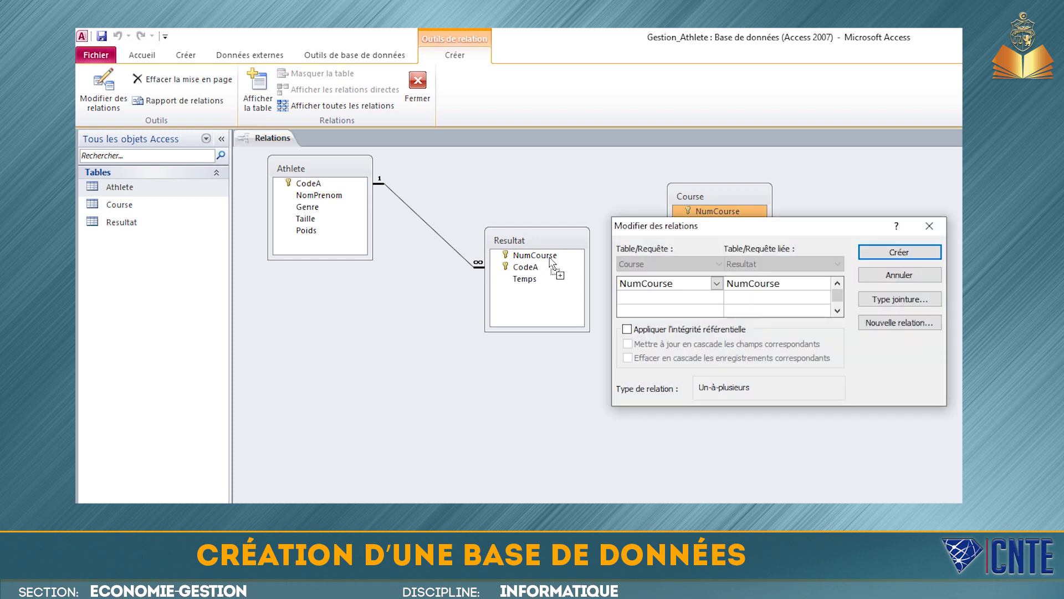
pyautogui.click(671, 330)
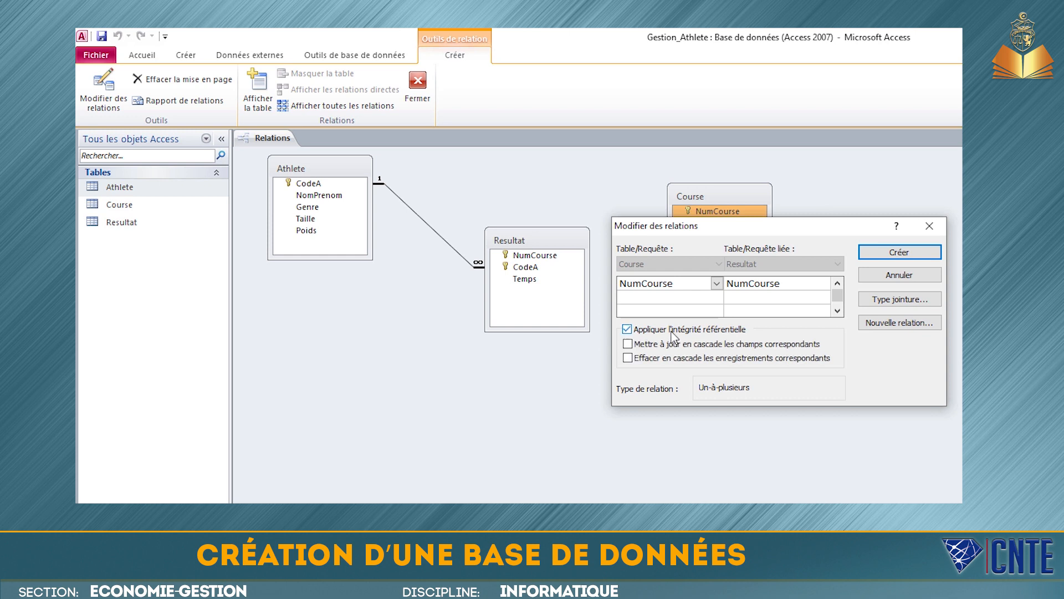
pyautogui.click(893, 253)
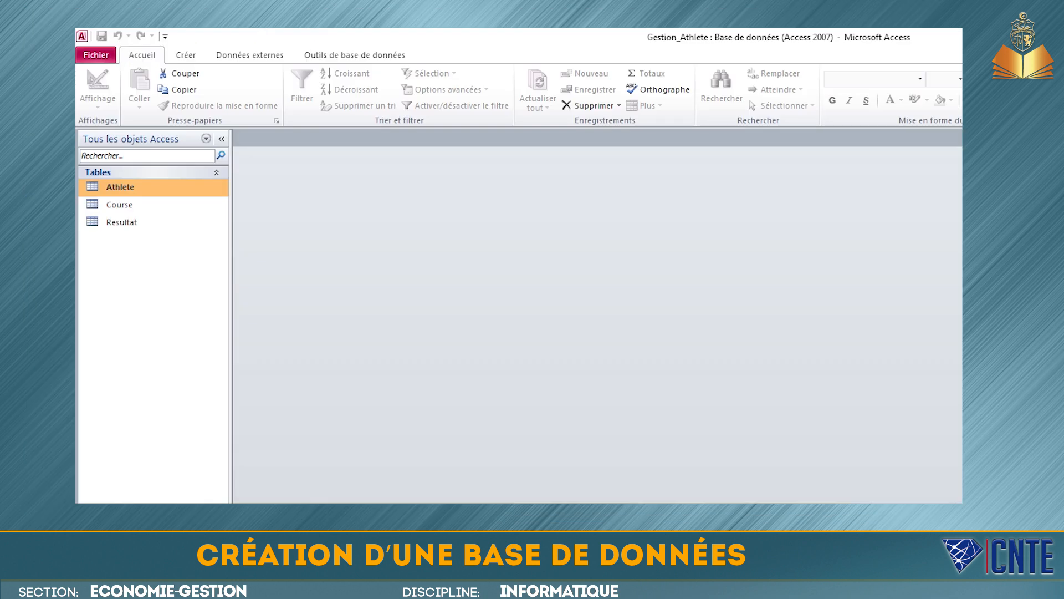
# - Open the Athlete table and enter records A01 (Homme, 189, 90) and A02 (Homme, 169, 65) with the athletes' full names, and begin record A03
pyautogui.doubleClick(201, 189)
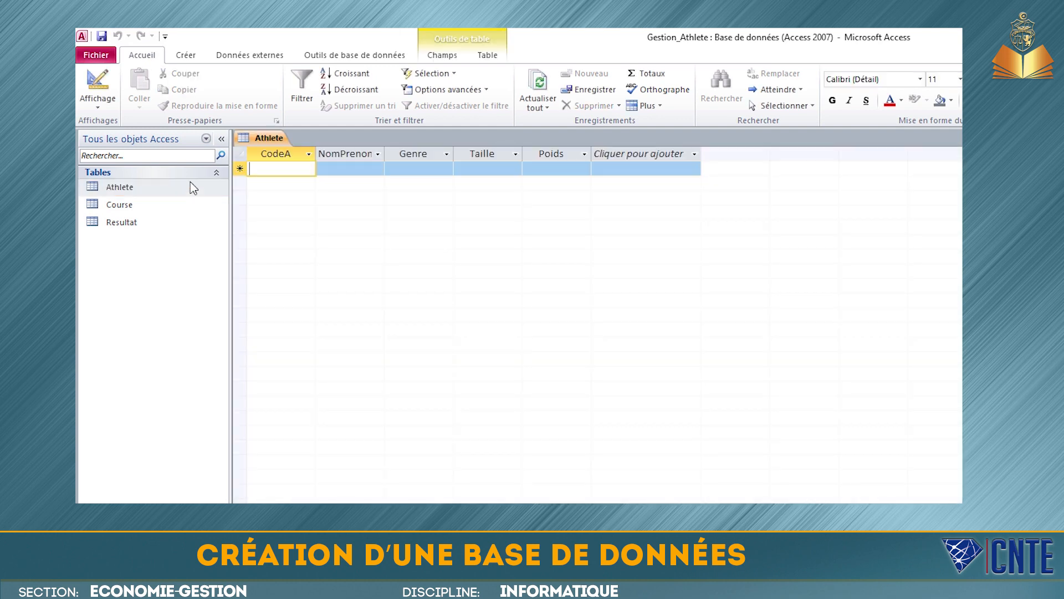
pyautogui.rightClick(193, 187)
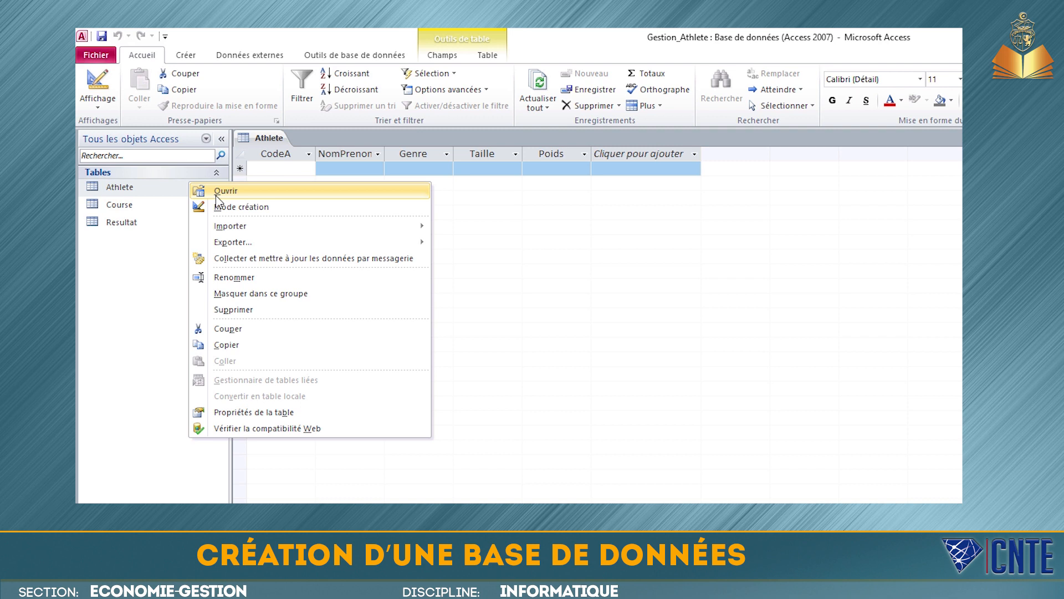
pyautogui.click(217, 192)
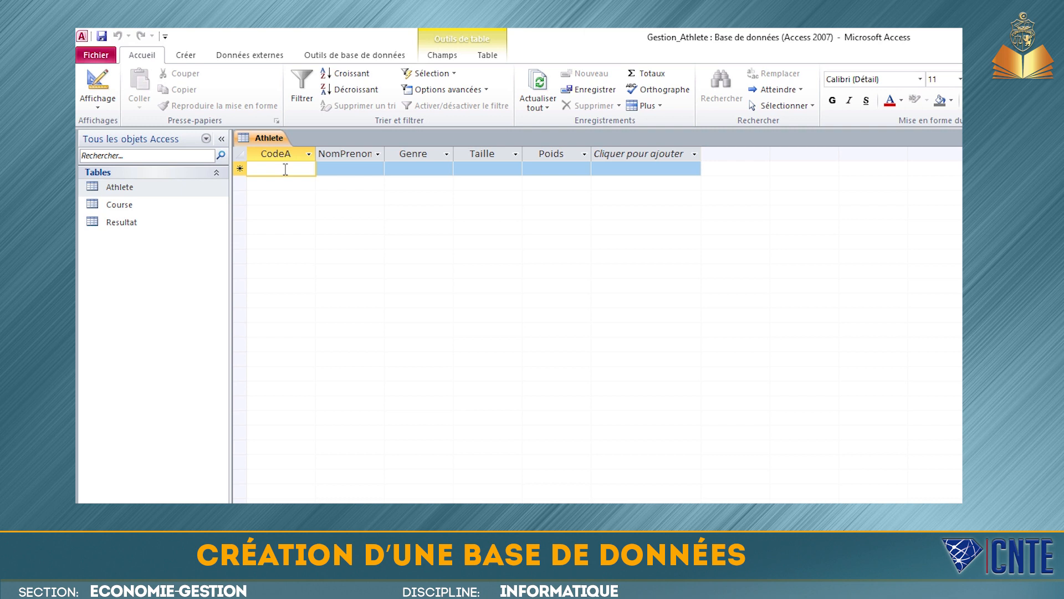
pyautogui.write('A0')
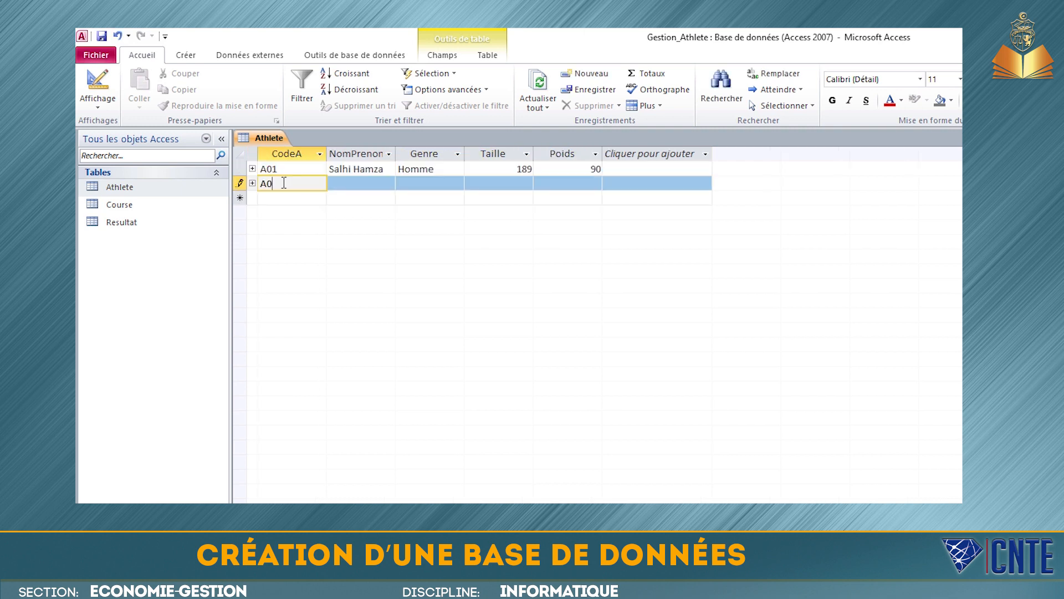
pyautogui.write('1\tSalhi Hamza\tHomme\t189\t90\tA02\tChtourou Anas\tHomme\t169\t65\tA03\tAloui Naje')
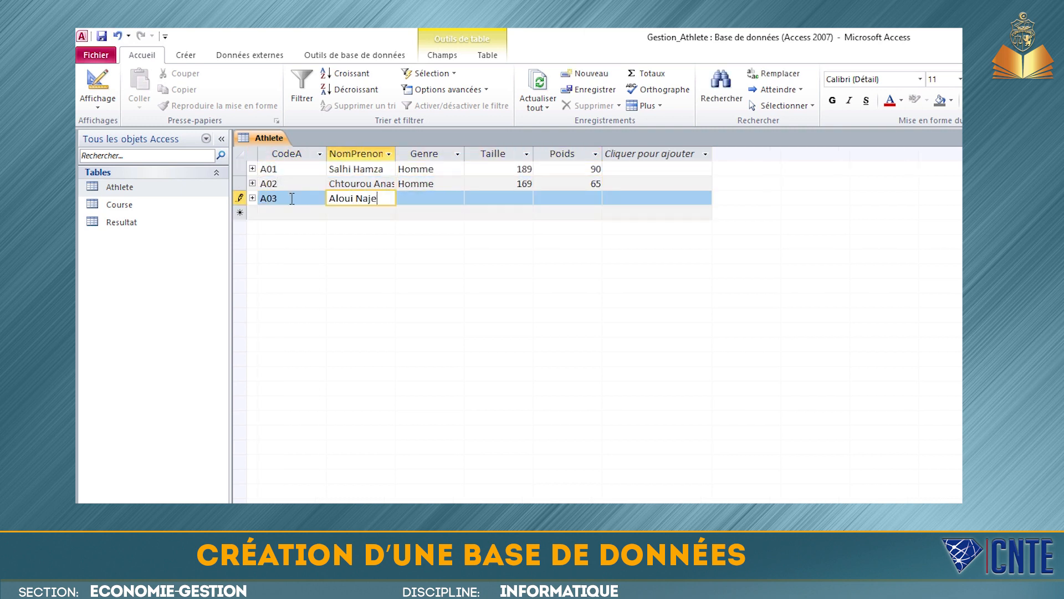
# - Complete records A03 (Femme, 164, 54), A04 (Femme, 185, 110) and A05 (Homme, 152, 42) with full names, and save the Athlete table
pyautogui.write('t\tFemme\t164\t54\tA04\tHilieli Fedwa\tFemme\t185\t11')
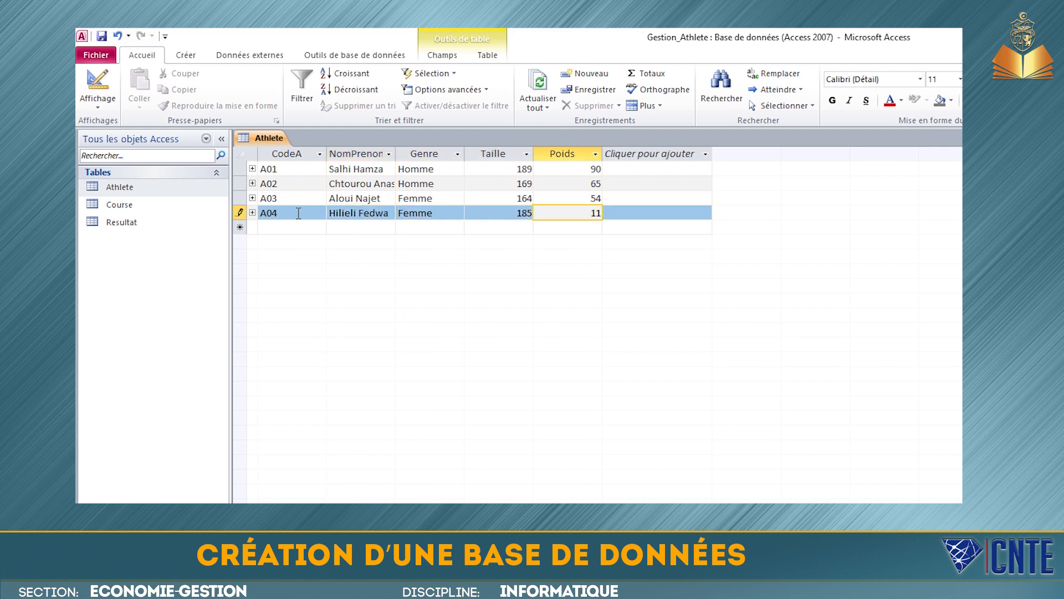
pyautogui.write('0\tA05\tChaaben Hatem\tHomme\t152\t42')
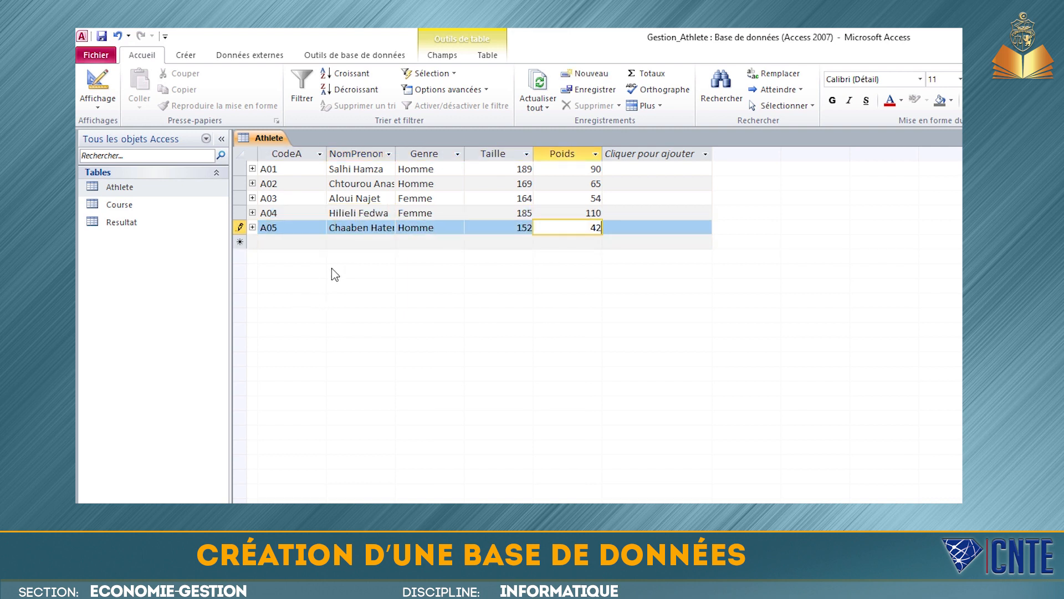
pyautogui.click(101, 37)
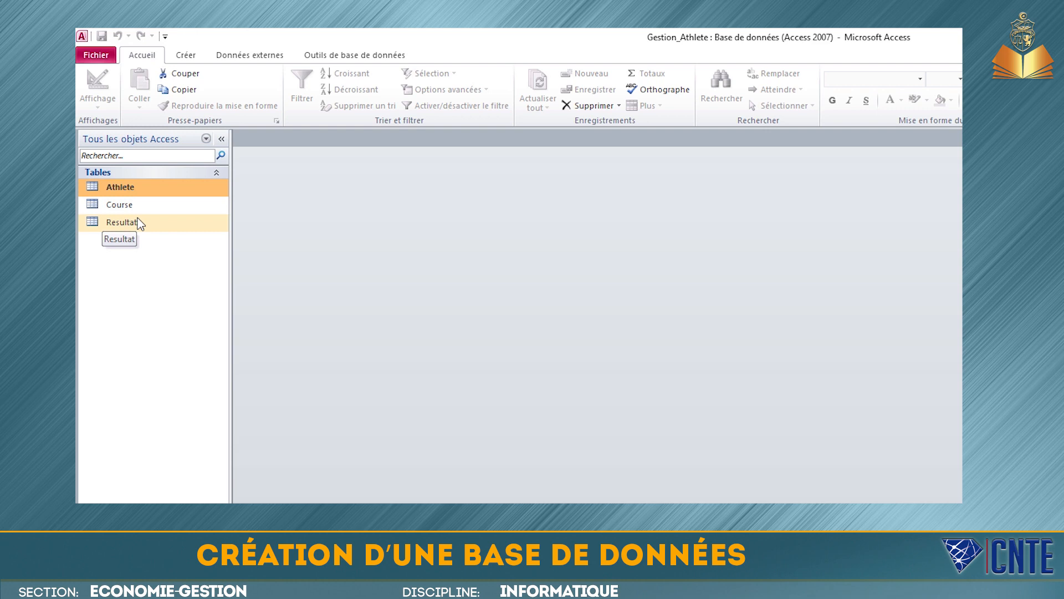
# - Open the Resultat table and the Course table to check their contents
pyautogui.doubleClick(152, 230)
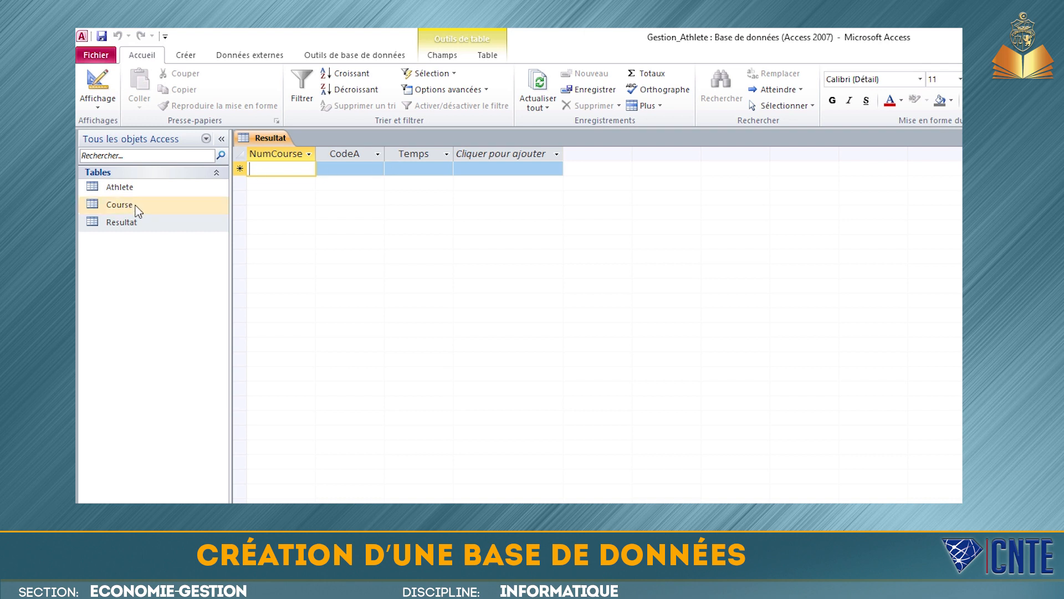
pyautogui.doubleClick(119, 205)
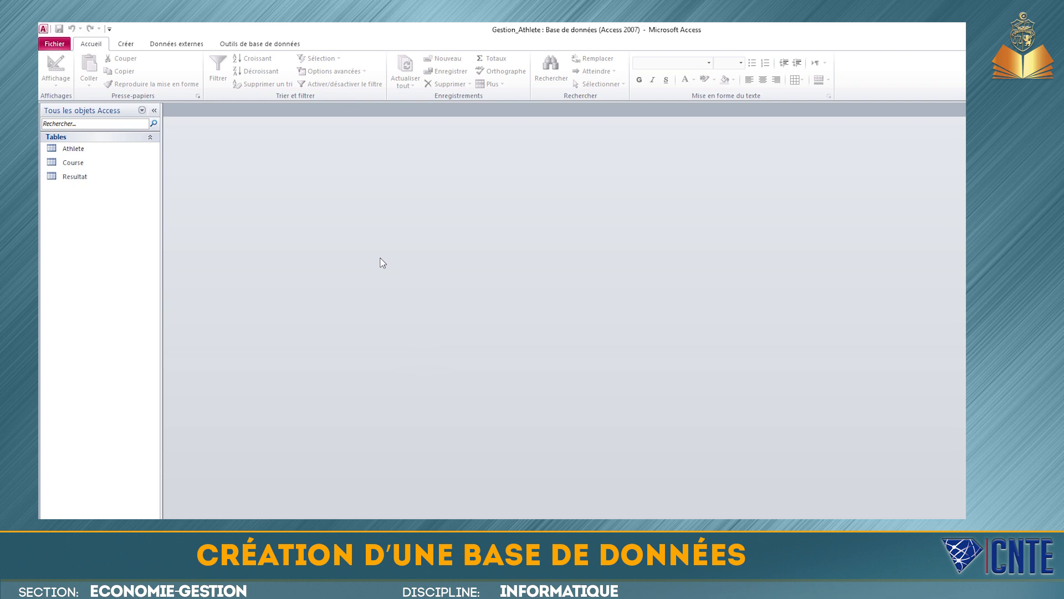
# - Start an Excel spreadsheet import and choose Course.xlsx from the BacInfo folder on the desktop as the data source
pyautogui.click(184, 47)
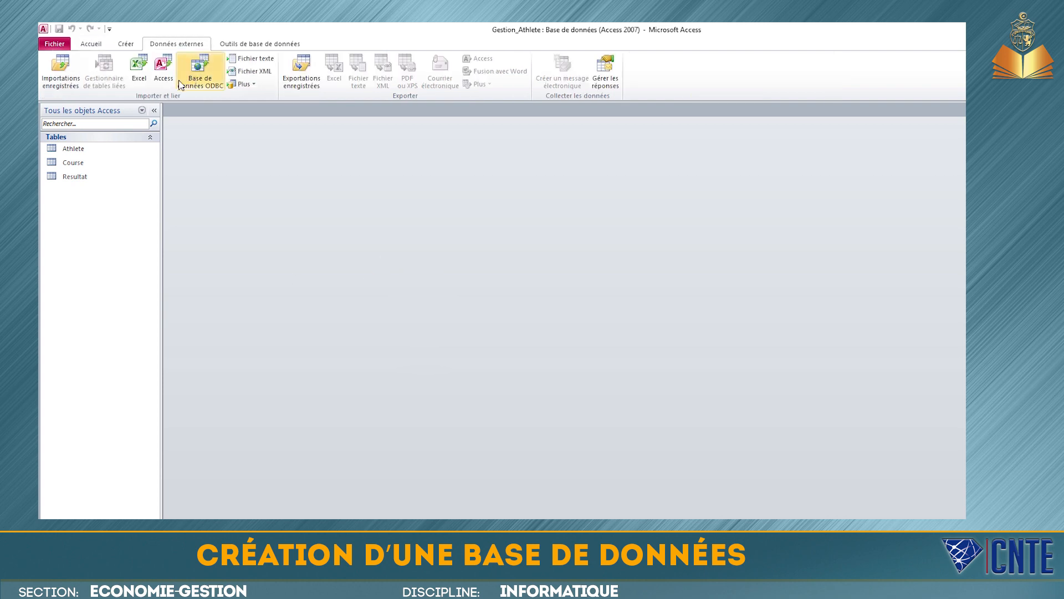
pyautogui.click(144, 84)
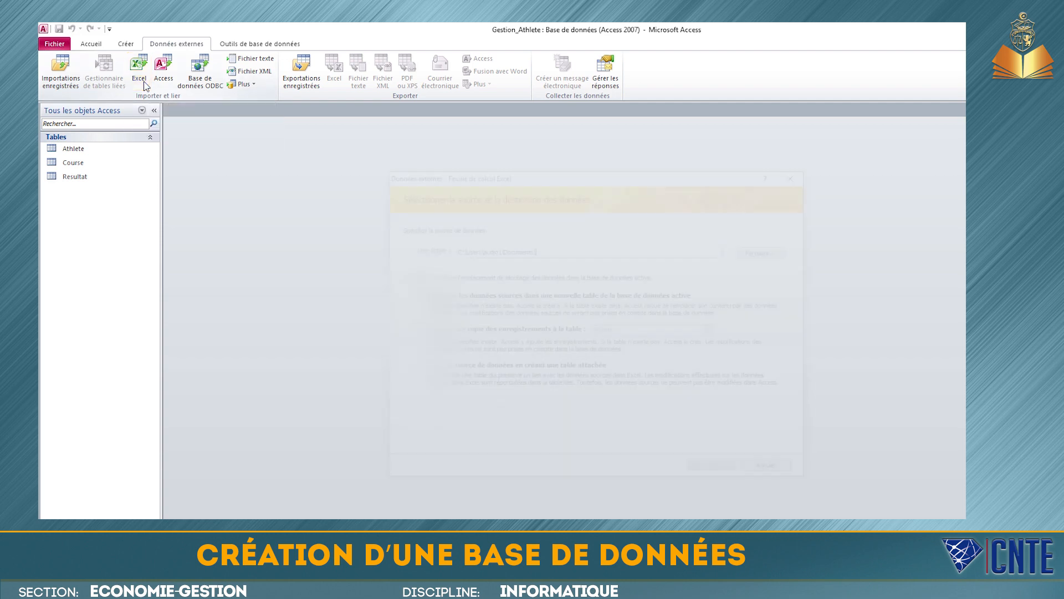
pyautogui.click(769, 250)
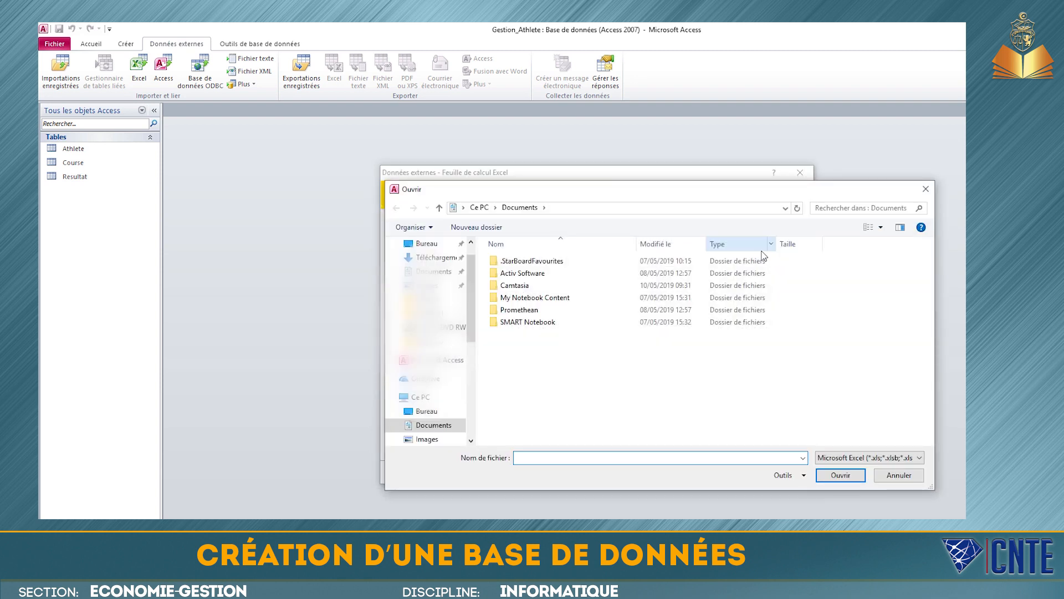
pyautogui.click(442, 413)
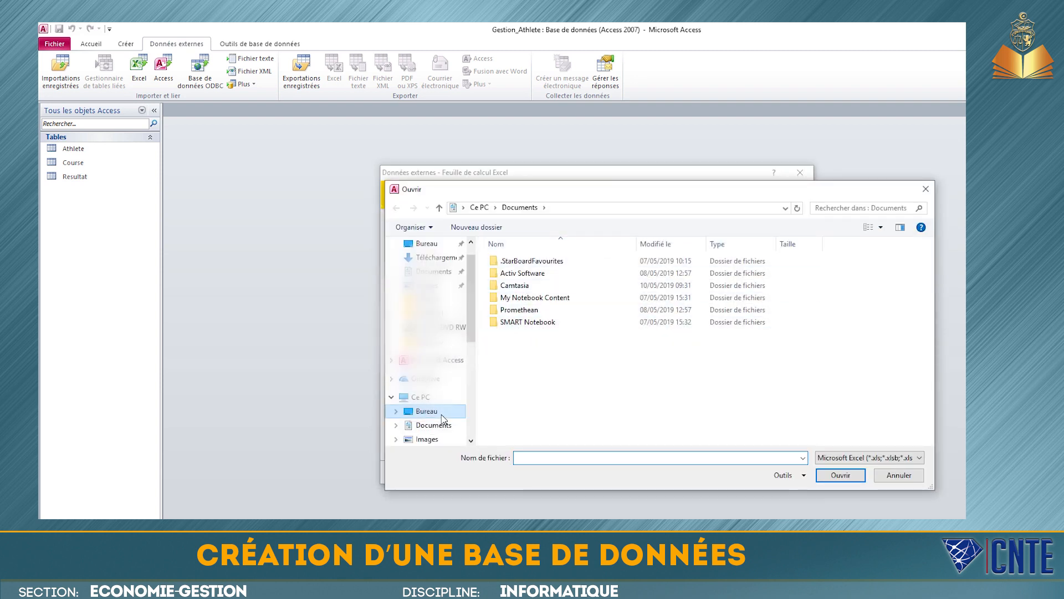
pyautogui.doubleClick(516, 261)
pyautogui.click(516, 261)
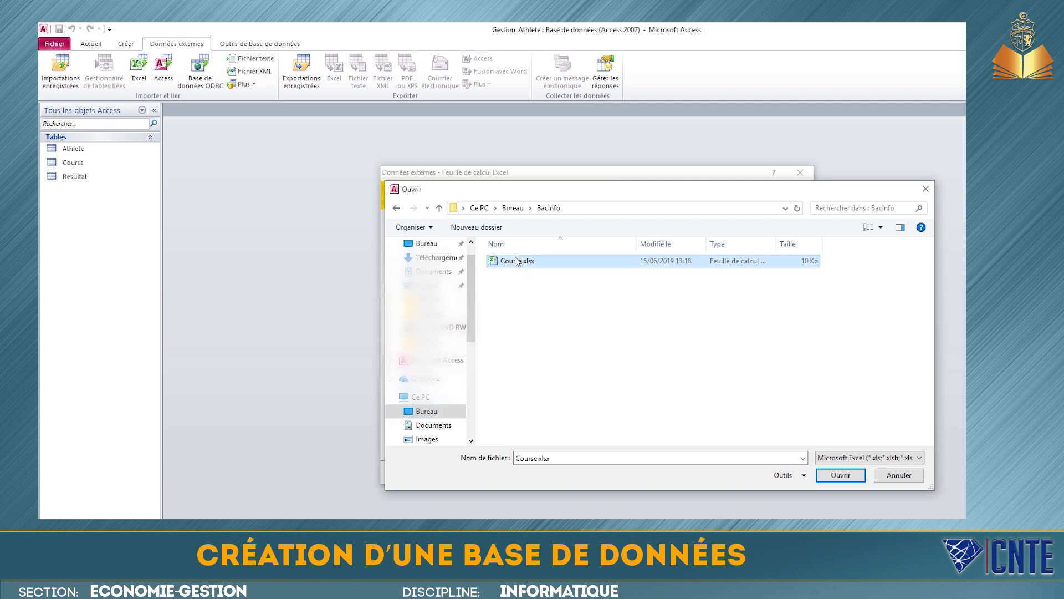
pyautogui.click(838, 478)
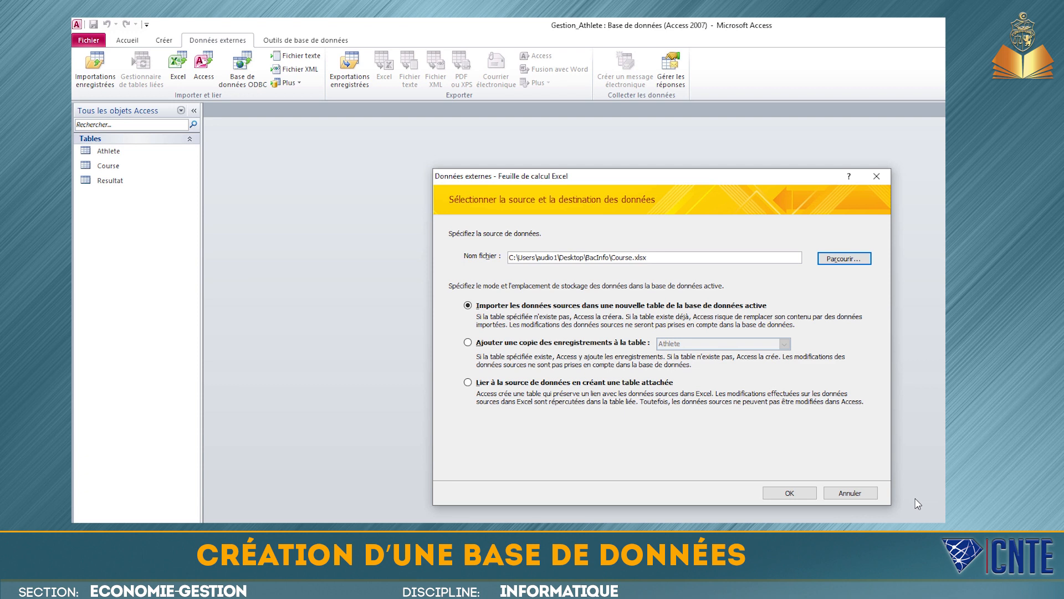
# - Set the import to append a copy of the records to the existing Course table and launch the import wizard
pyautogui.click(575, 347)
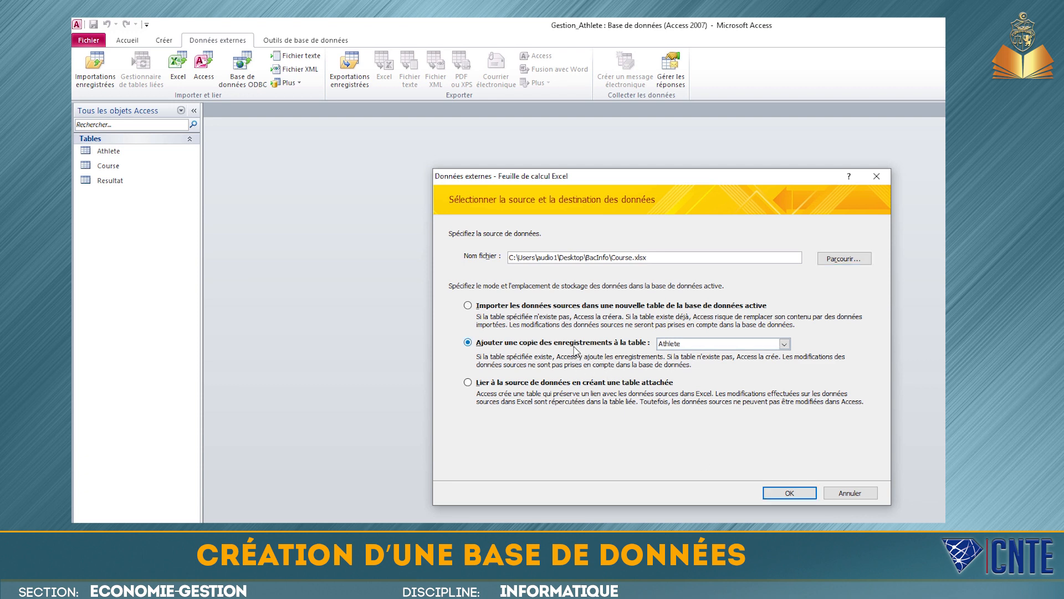
pyautogui.click(784, 343)
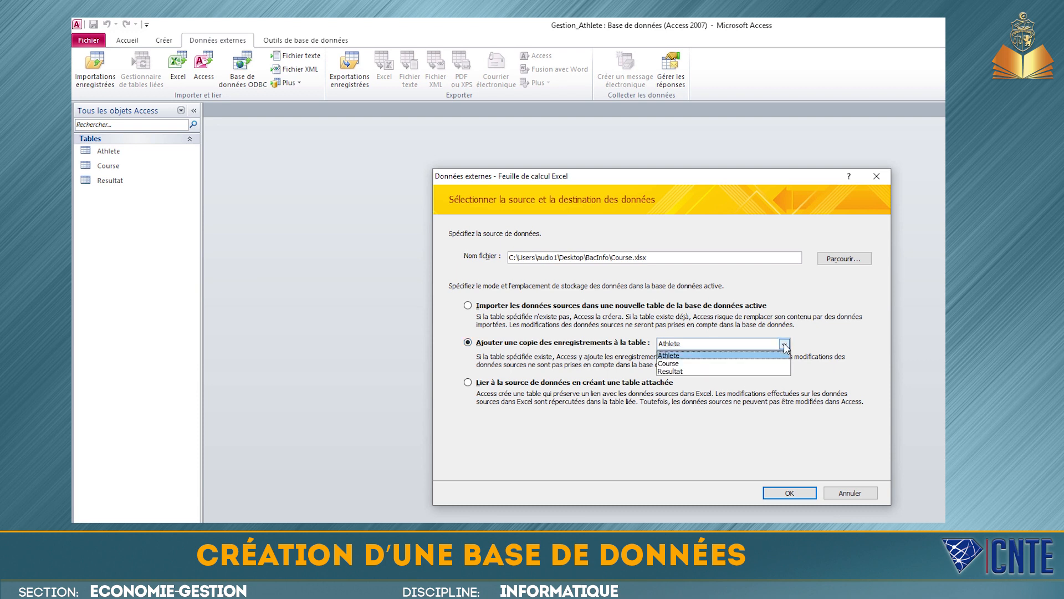
pyautogui.click(668, 363)
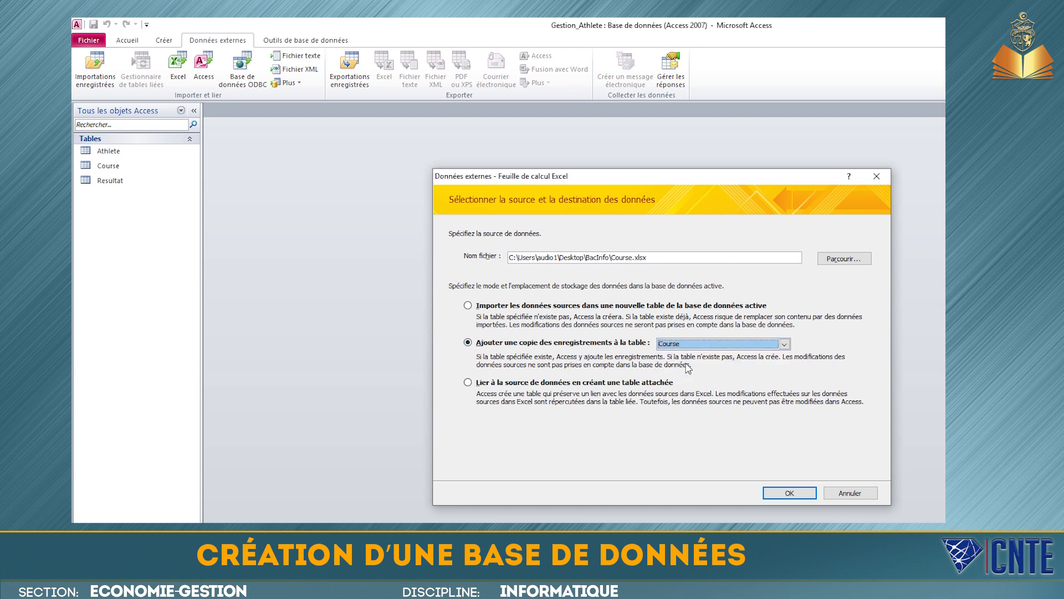
pyautogui.click(776, 494)
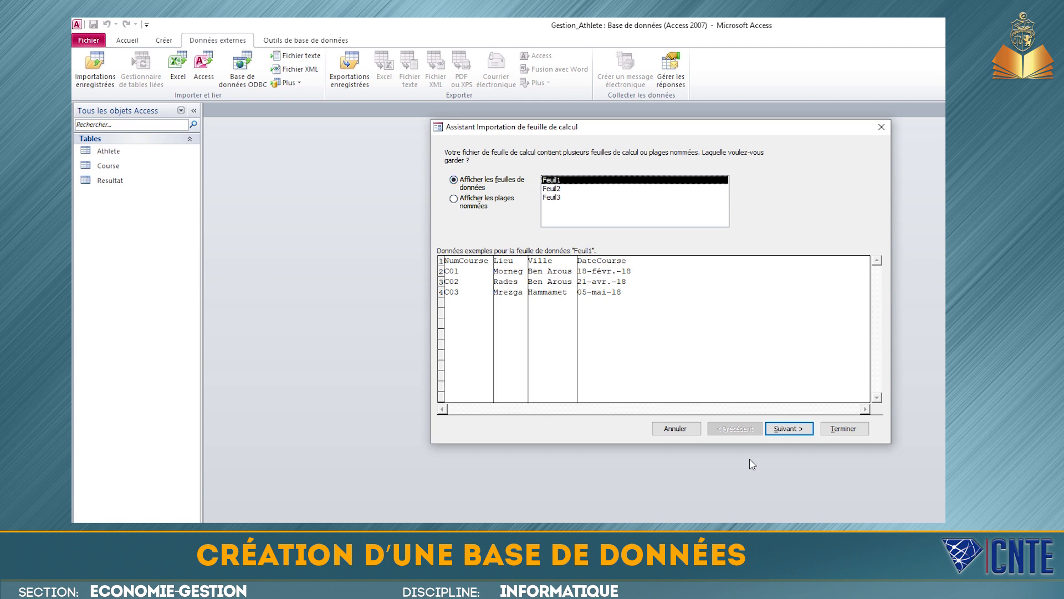
# - Import sheet Feuil1 into the Course table without saving the import steps, and open the table to check its records
pyautogui.click(789, 431)
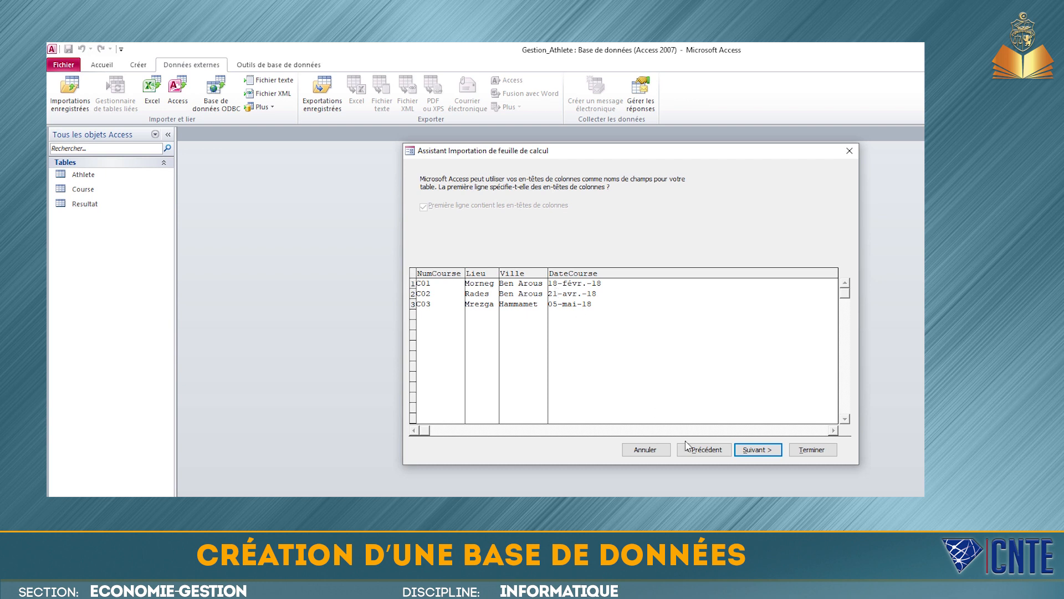
pyautogui.click(757, 453)
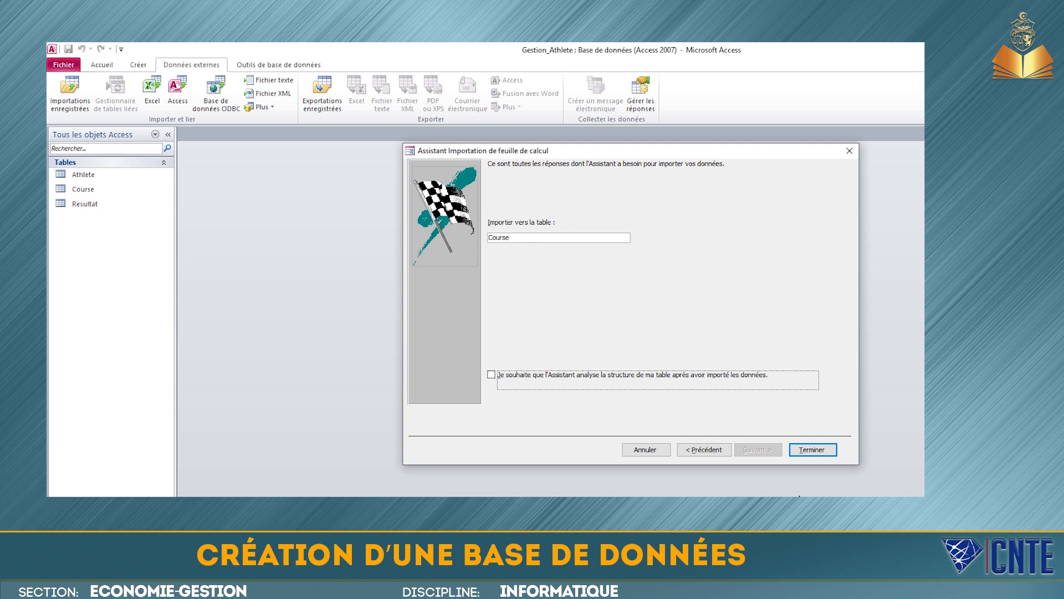
pyautogui.click(806, 454)
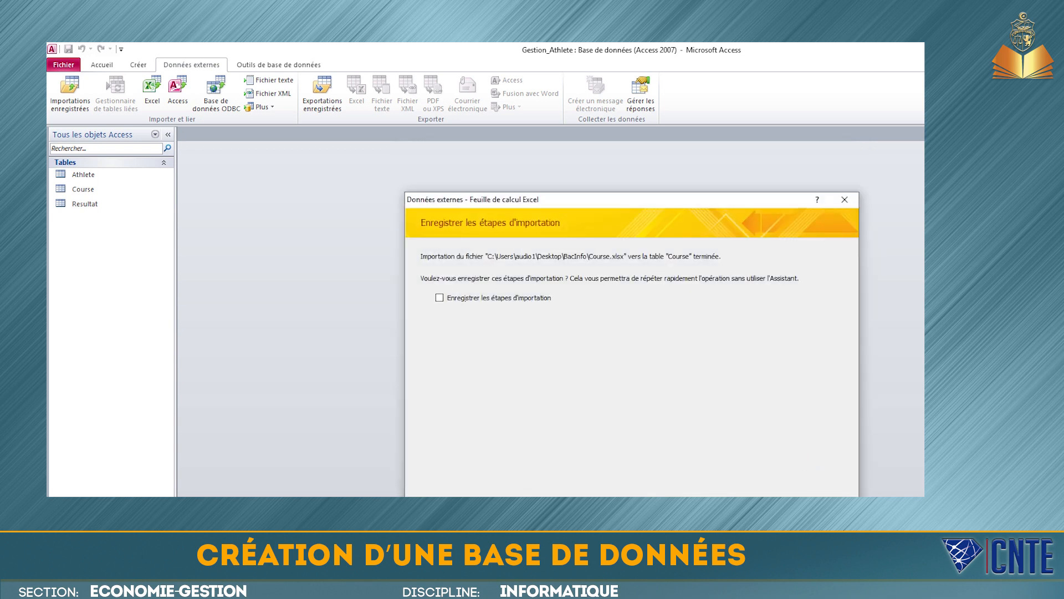
pyautogui.press('Return')
pyautogui.doubleClick(83, 189)
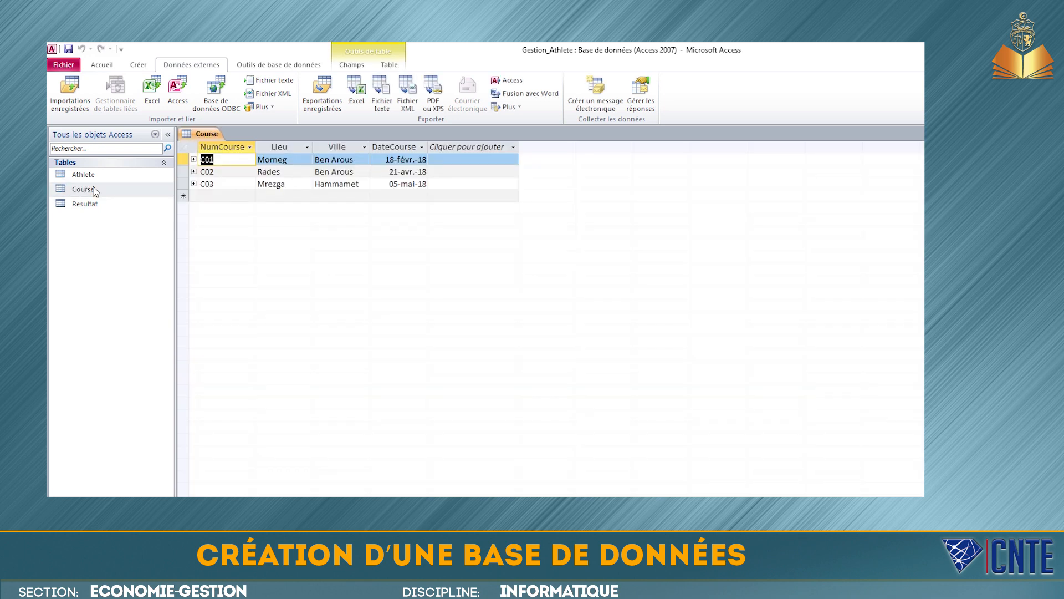